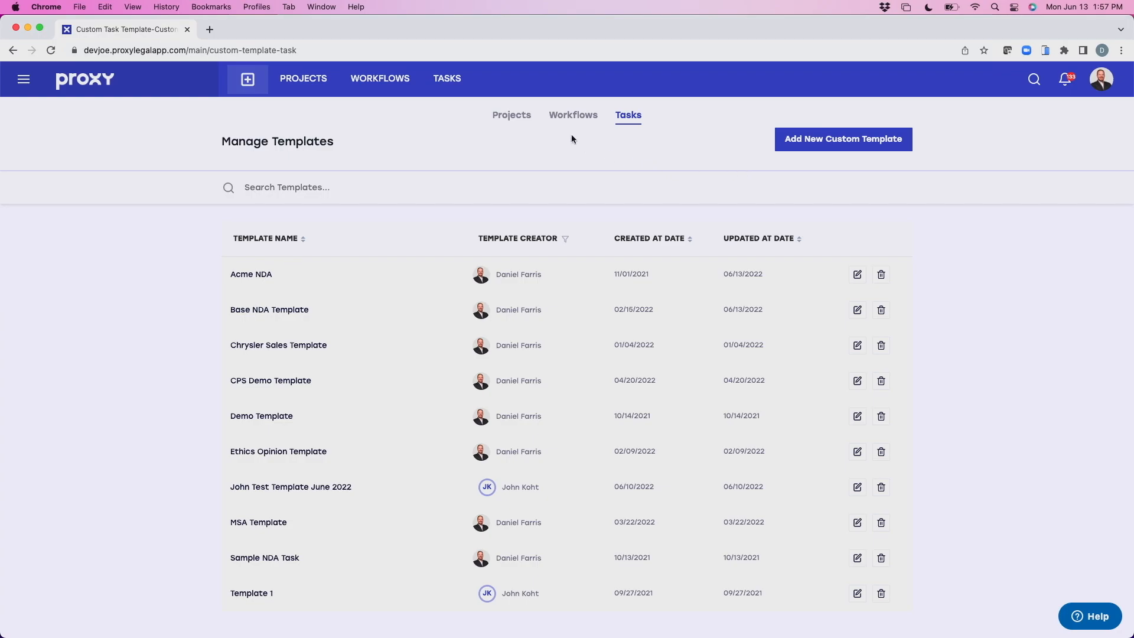
Step: Look at the project templates, then return to the task templates and open Base NDA Template for editing
click(512, 117)
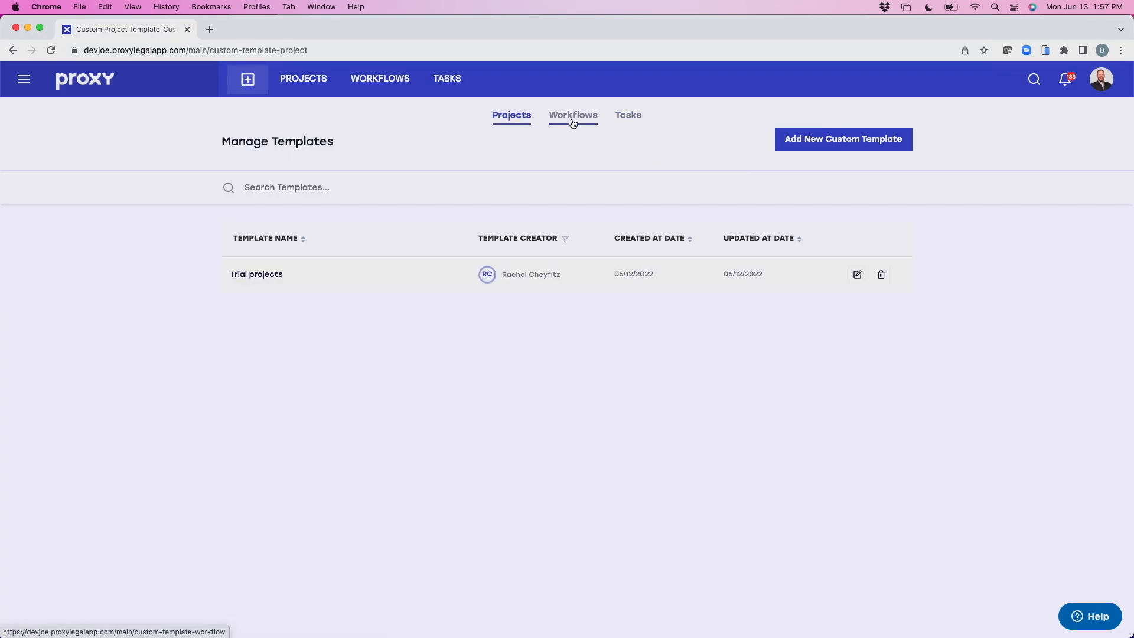
click(637, 121)
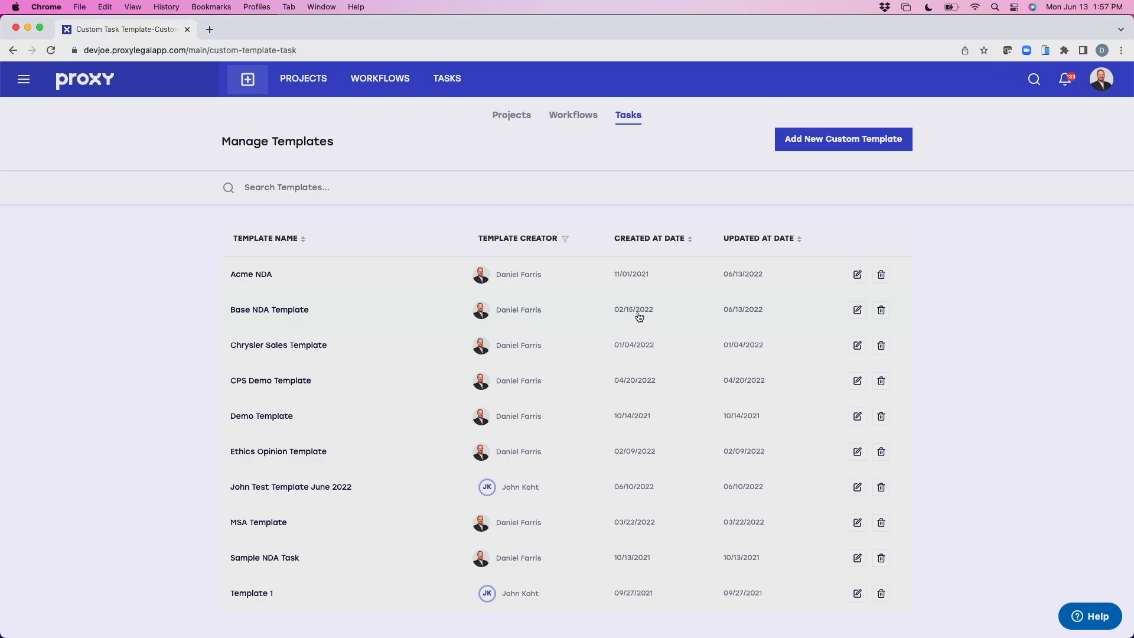
click(857, 310)
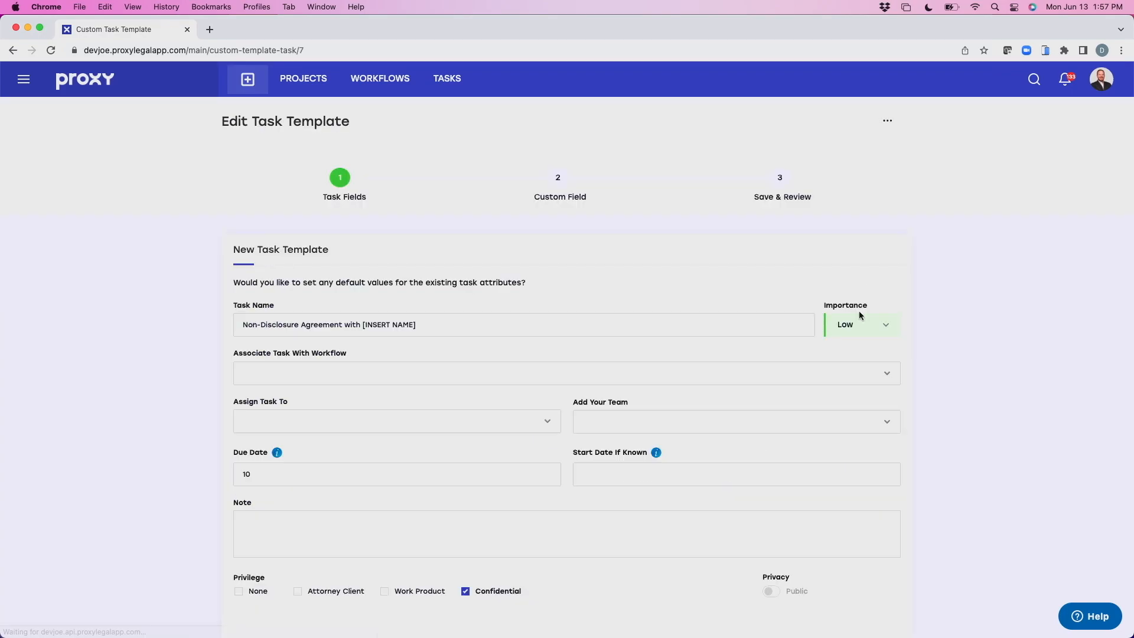
Step: Review the template's default task attributes, including the task name, assigned team and due date
scroll(816, 426, down, 1)
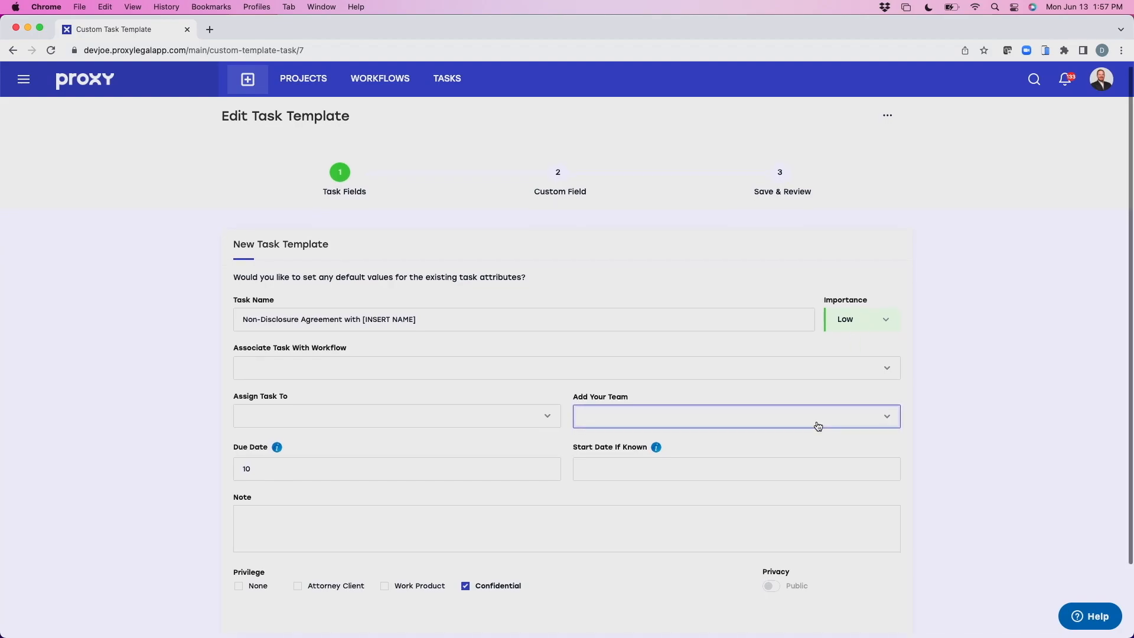
scroll(818, 425, down, 3)
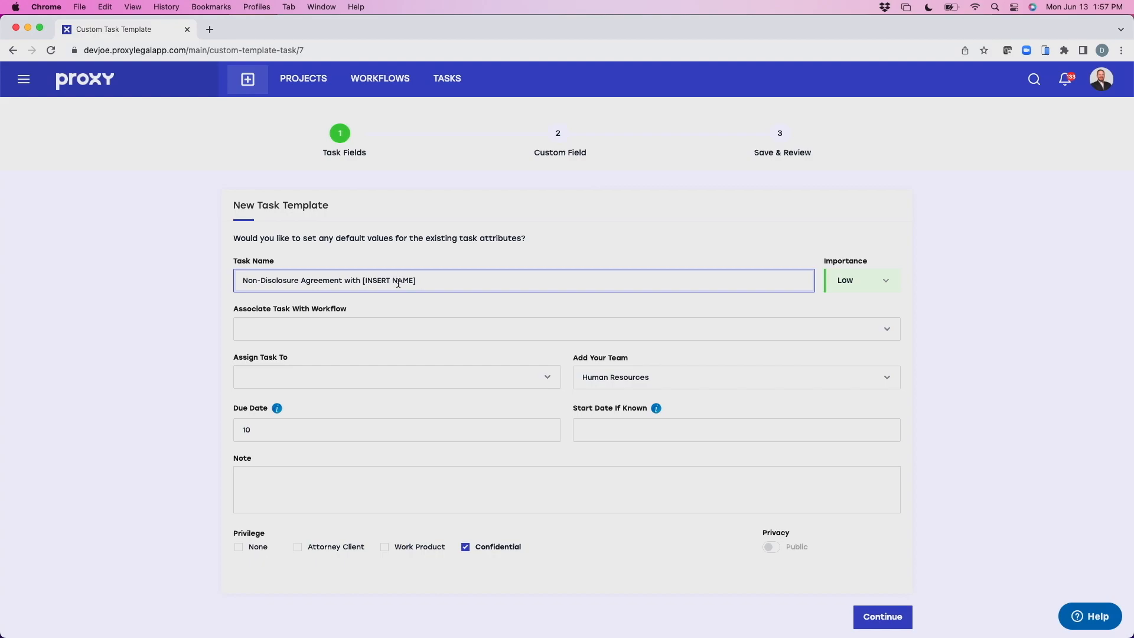
click(622, 385)
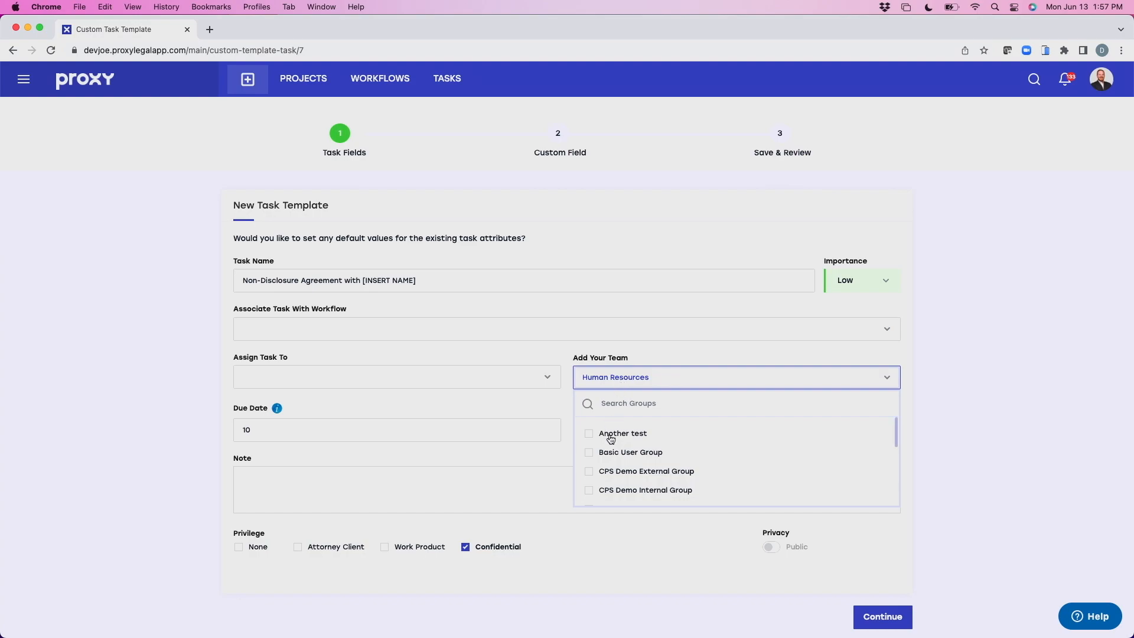
click(317, 462)
click(260, 433)
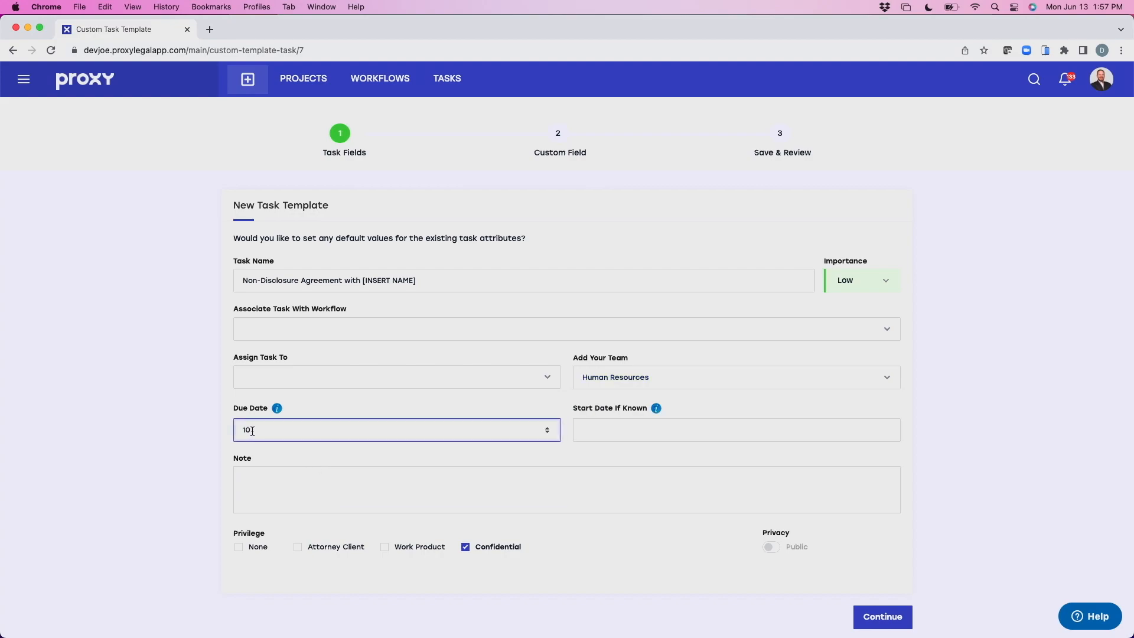
click(426, 453)
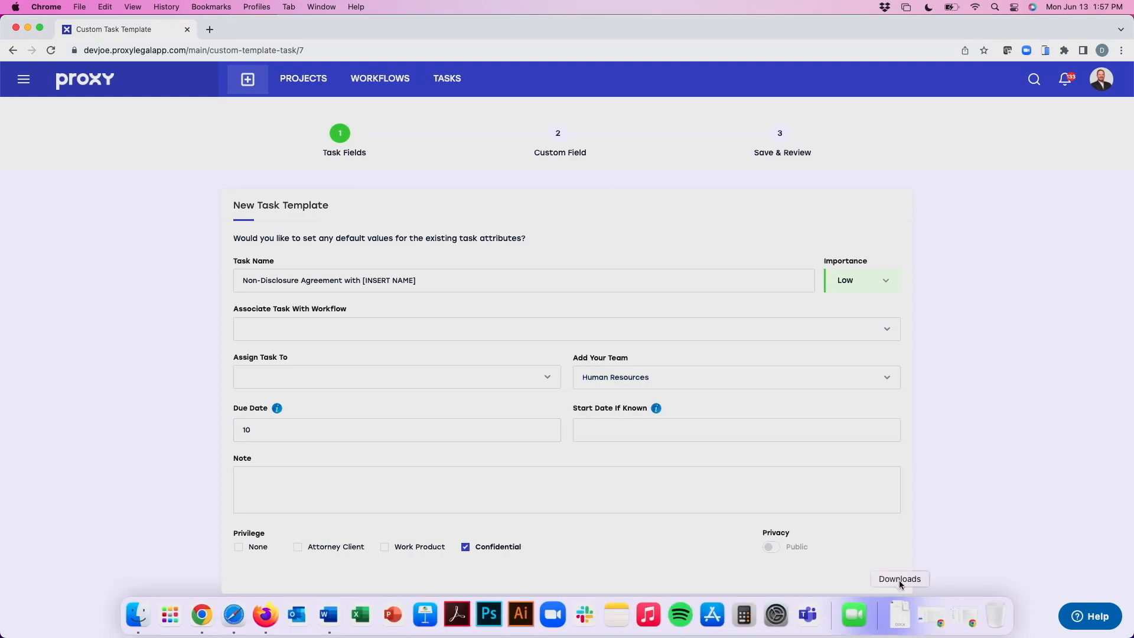
Step: Continue to the template's custom fields and review the Contracting Entity and NDA Template field definitions
click(883, 624)
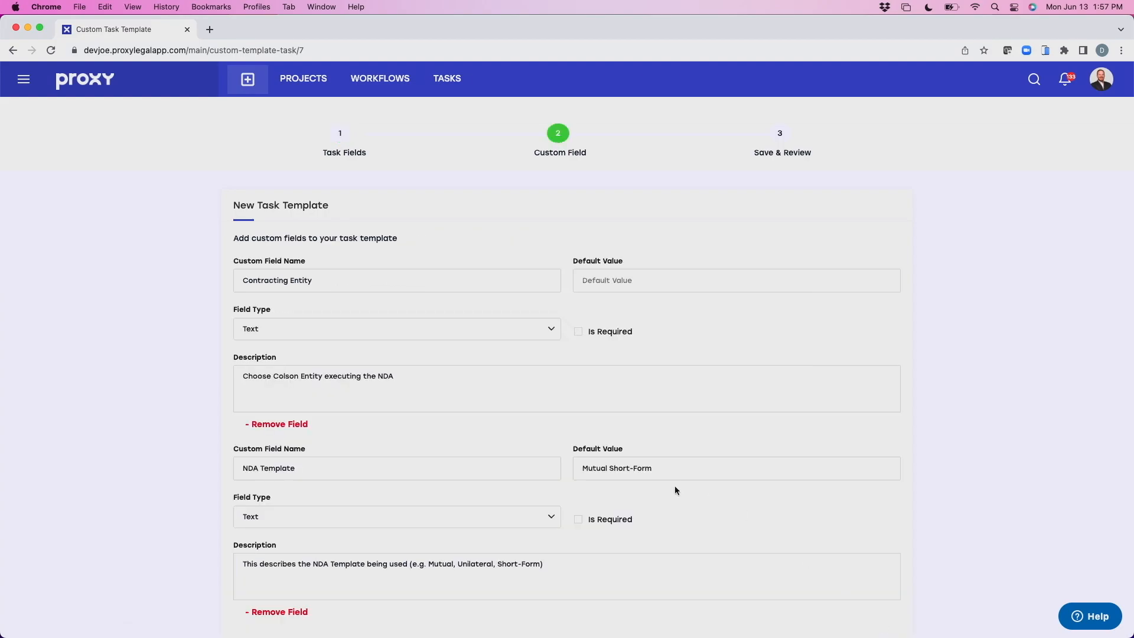
scroll(675, 489, down, 2)
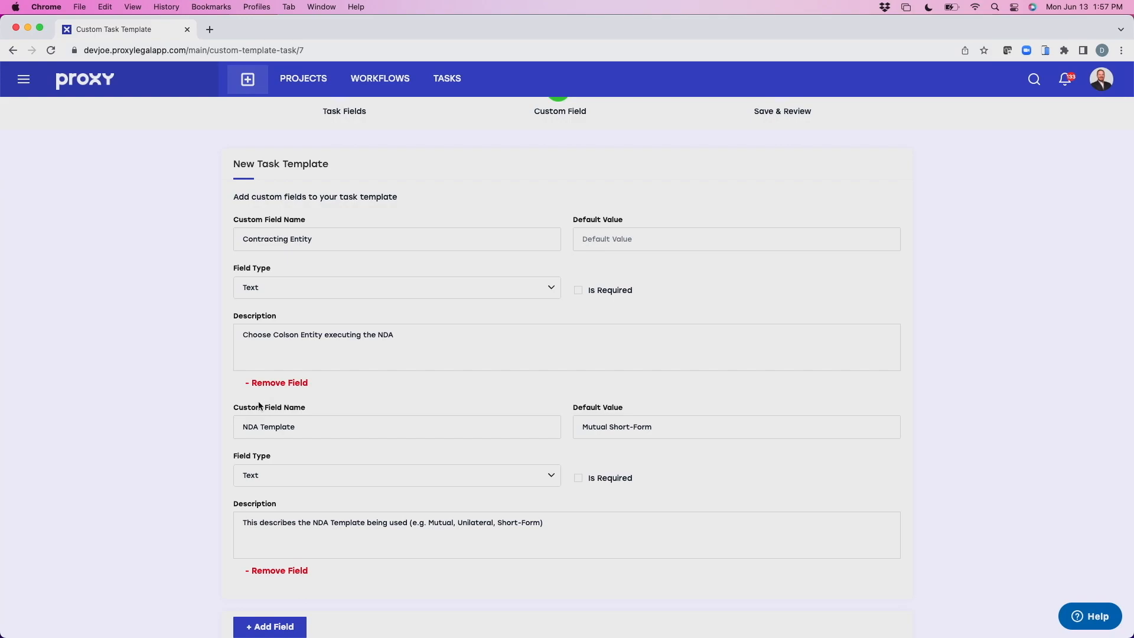
click(327, 241)
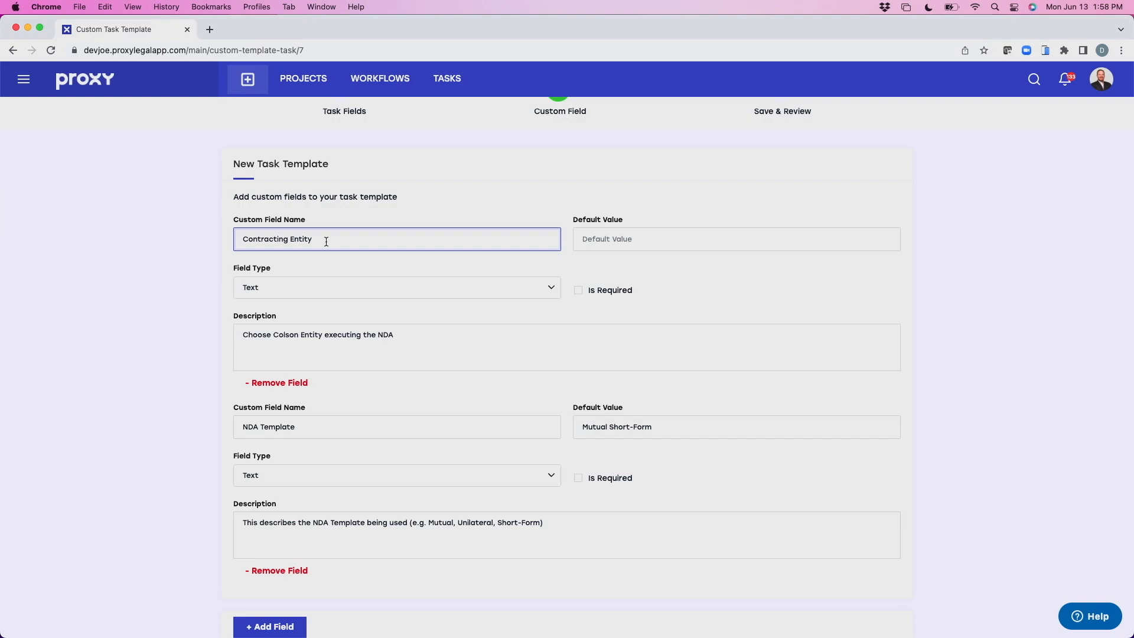
click(324, 428)
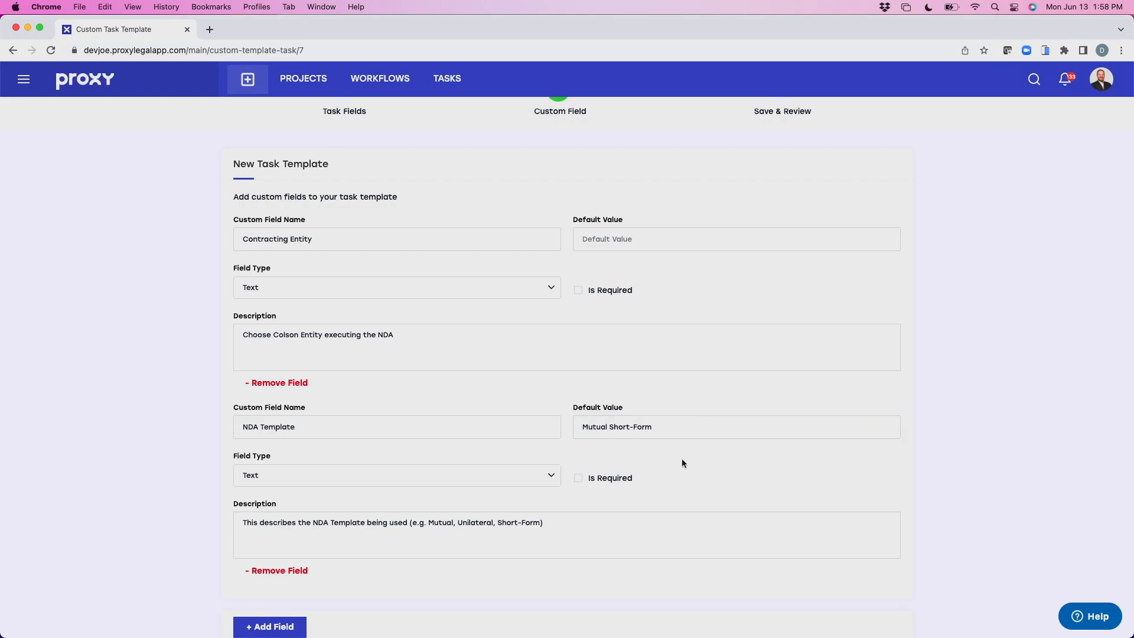
scroll(681, 460, down, 1)
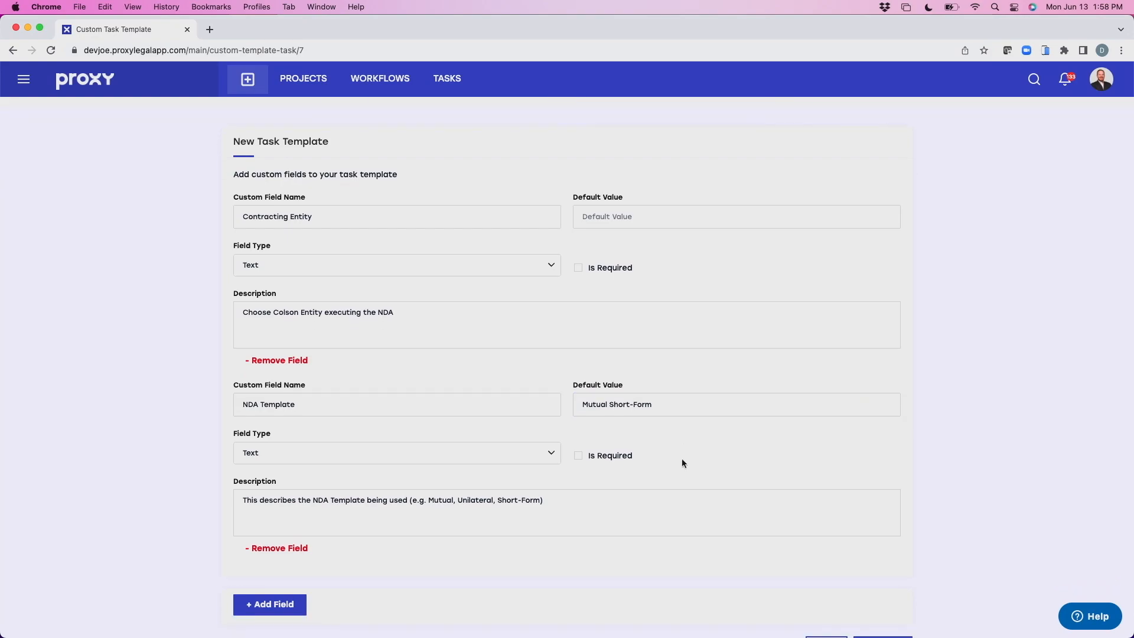
scroll(682, 461, down, 1)
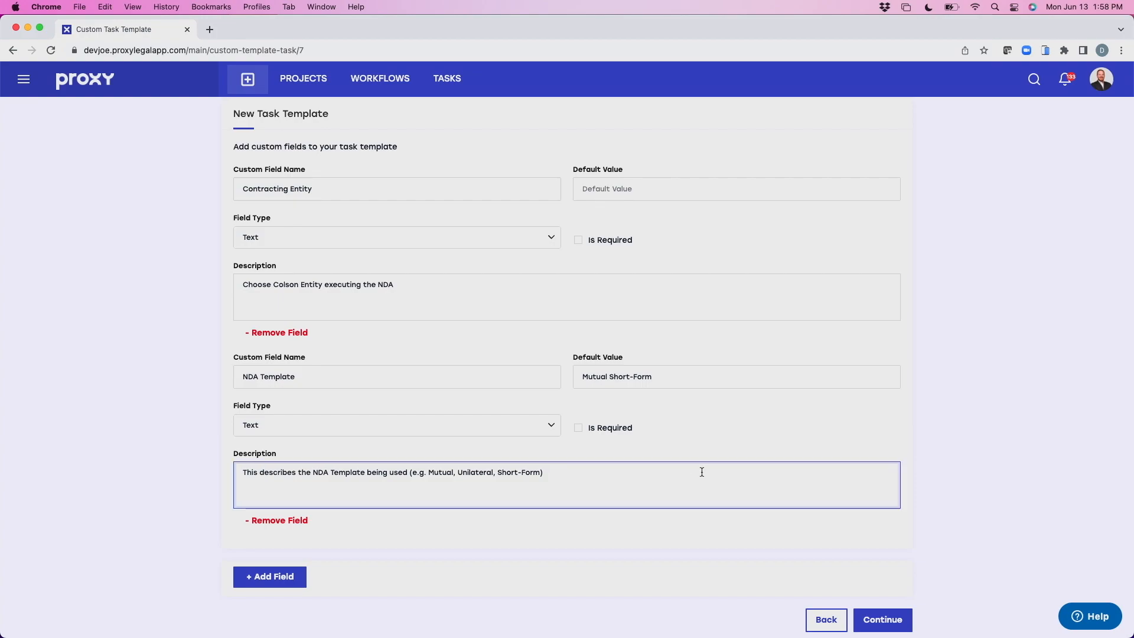
Step: Continue to the final review of the Base NDA Template, check its title and settings, and save the template
click(882, 619)
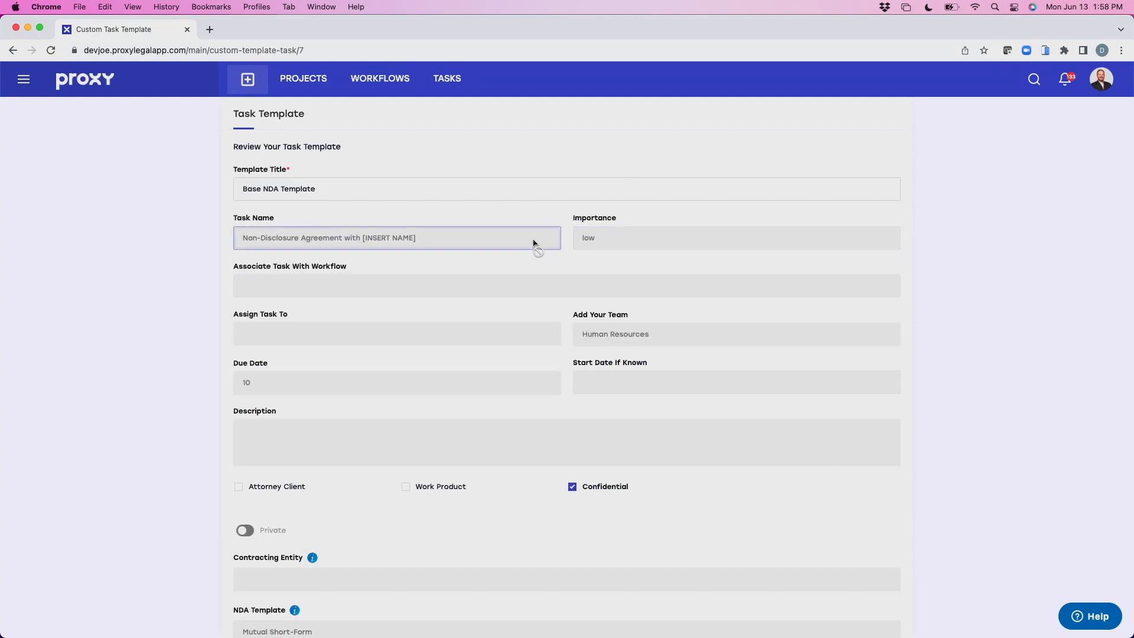
scroll(533, 243, down, 1)
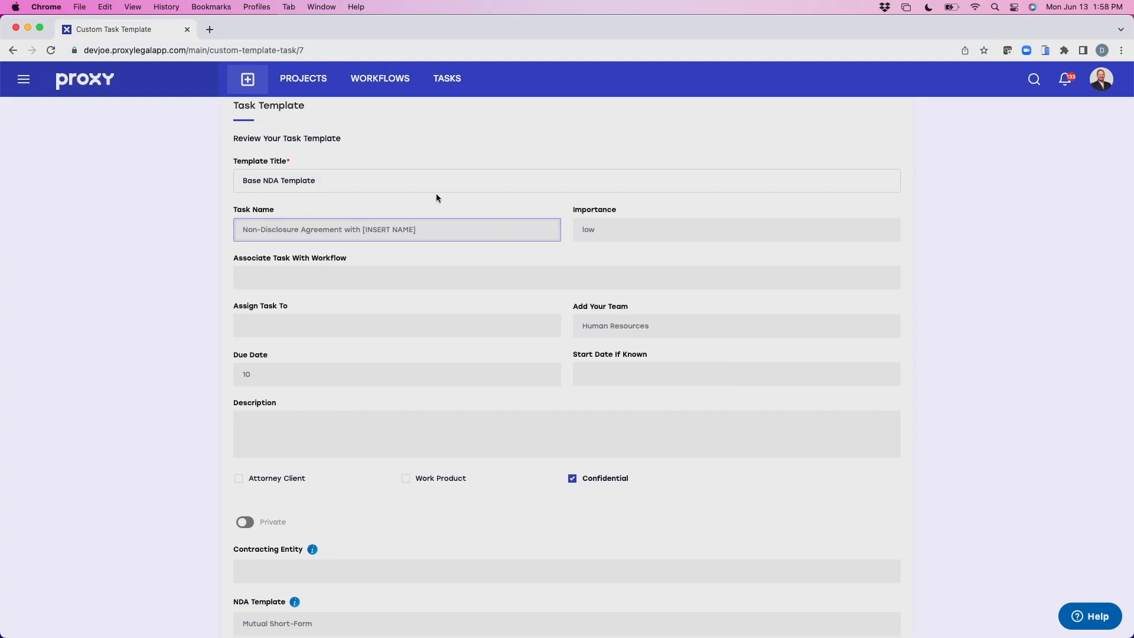
click(263, 176)
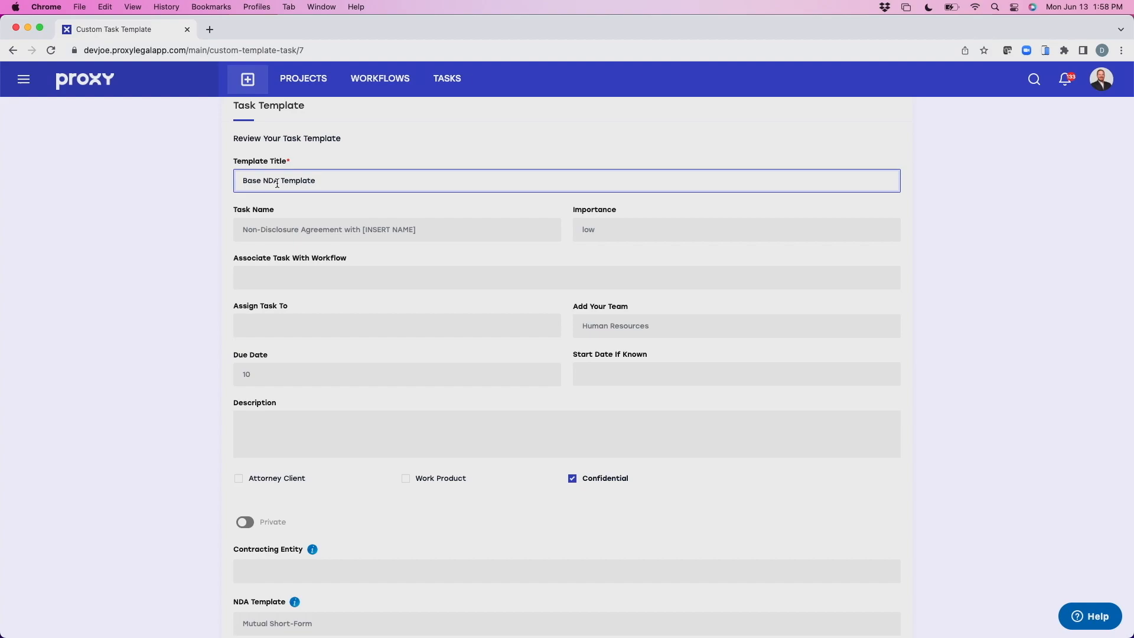
scroll(361, 186, down, 2)
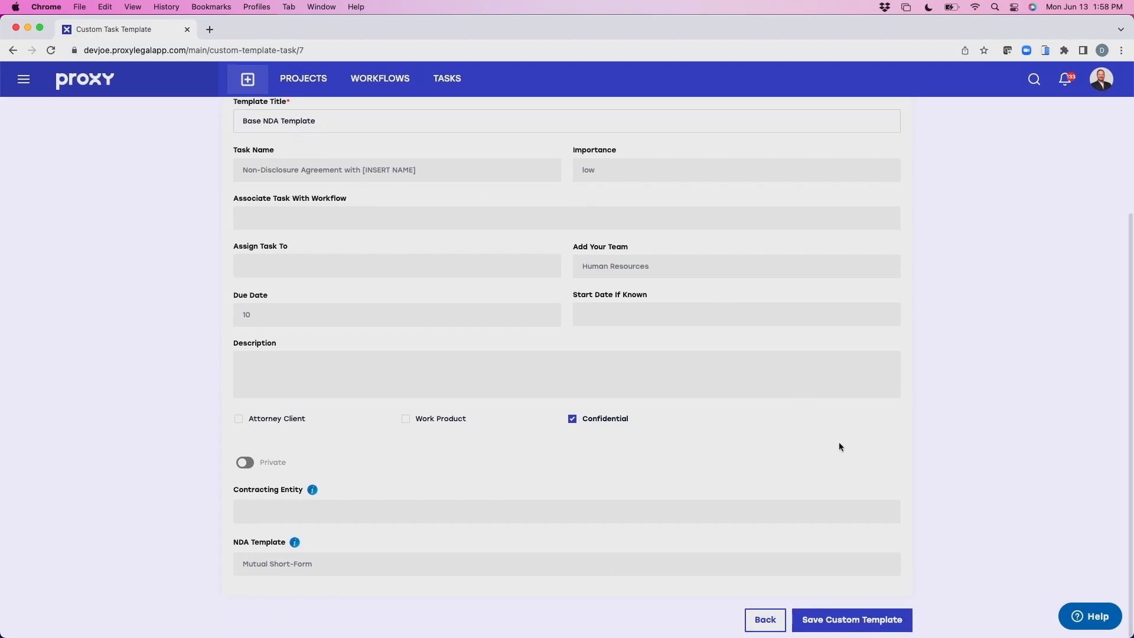
click(830, 619)
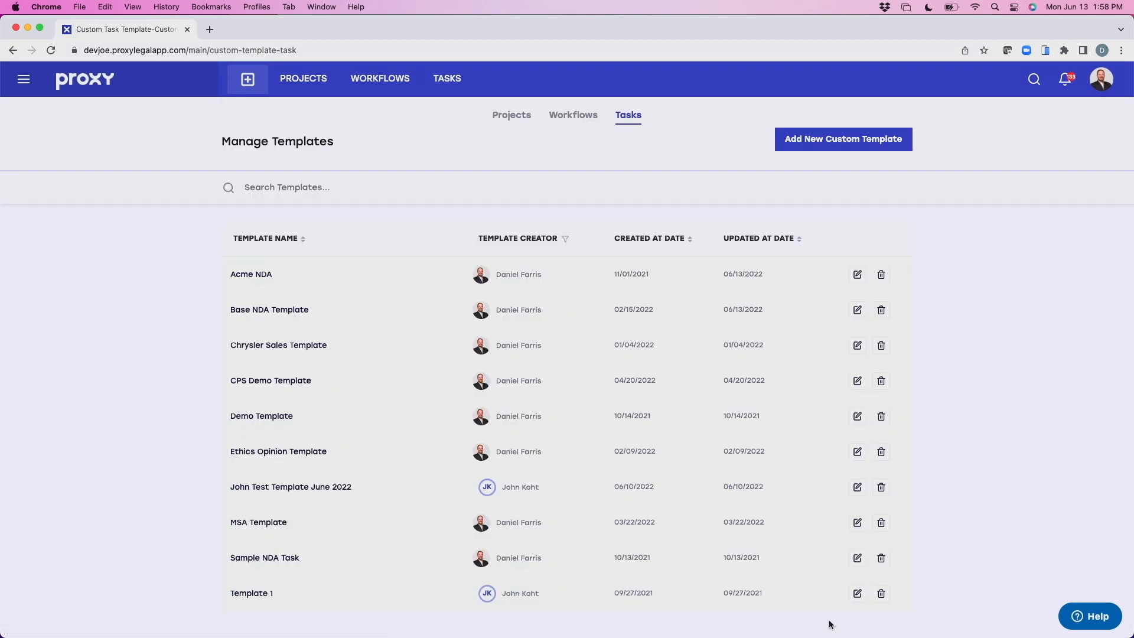
Step: Start a new task and apply the Base NDA Template to it
click(448, 79)
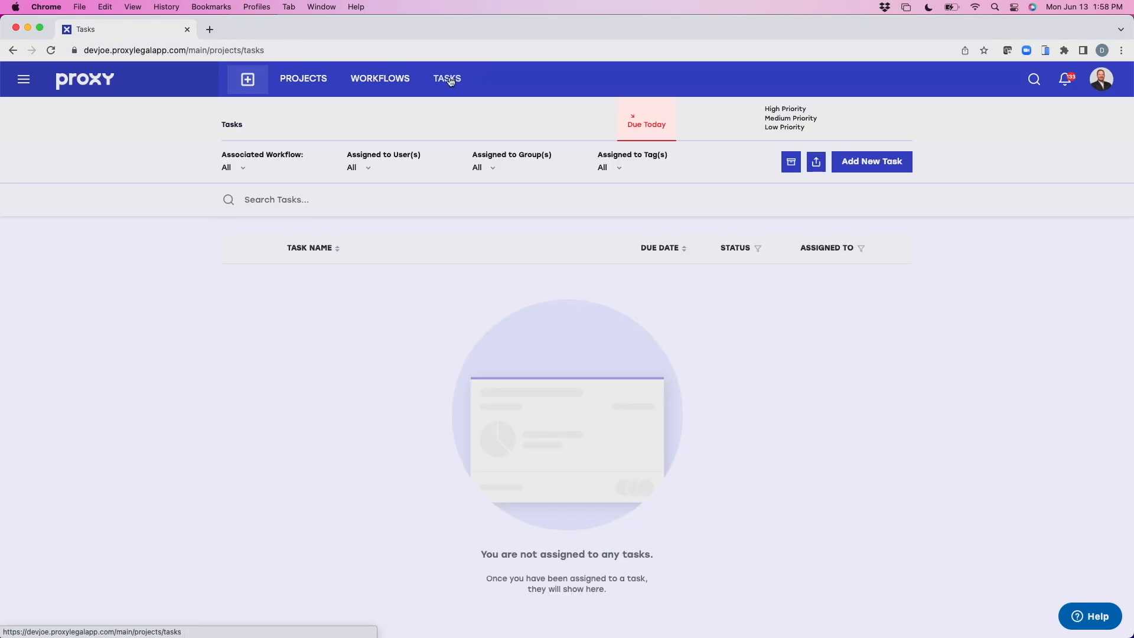
click(886, 166)
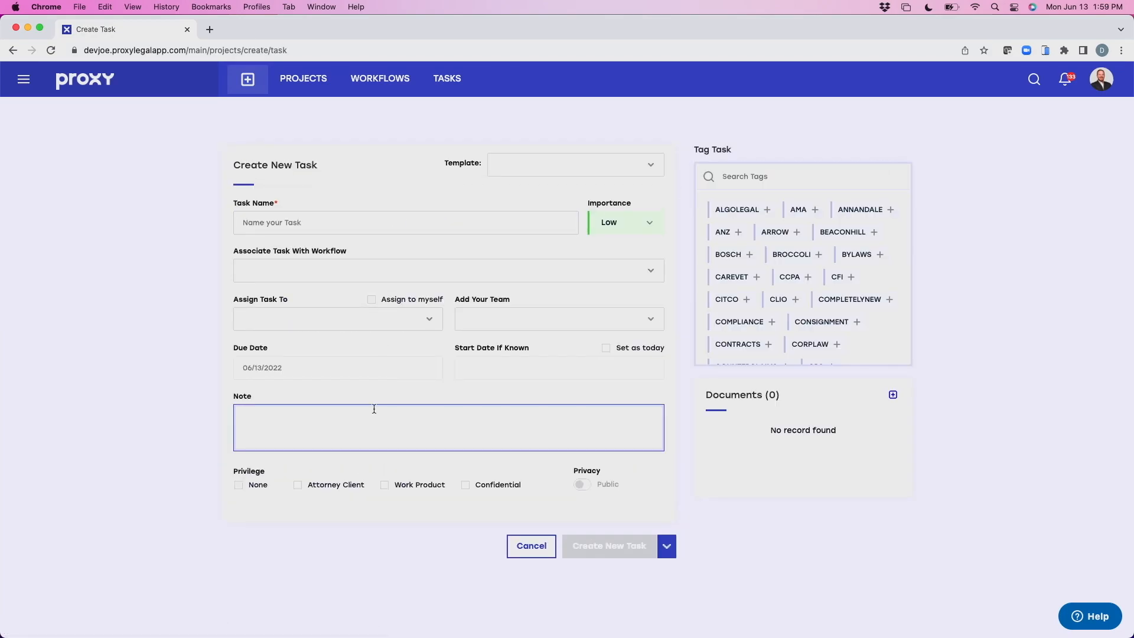
click(610, 169)
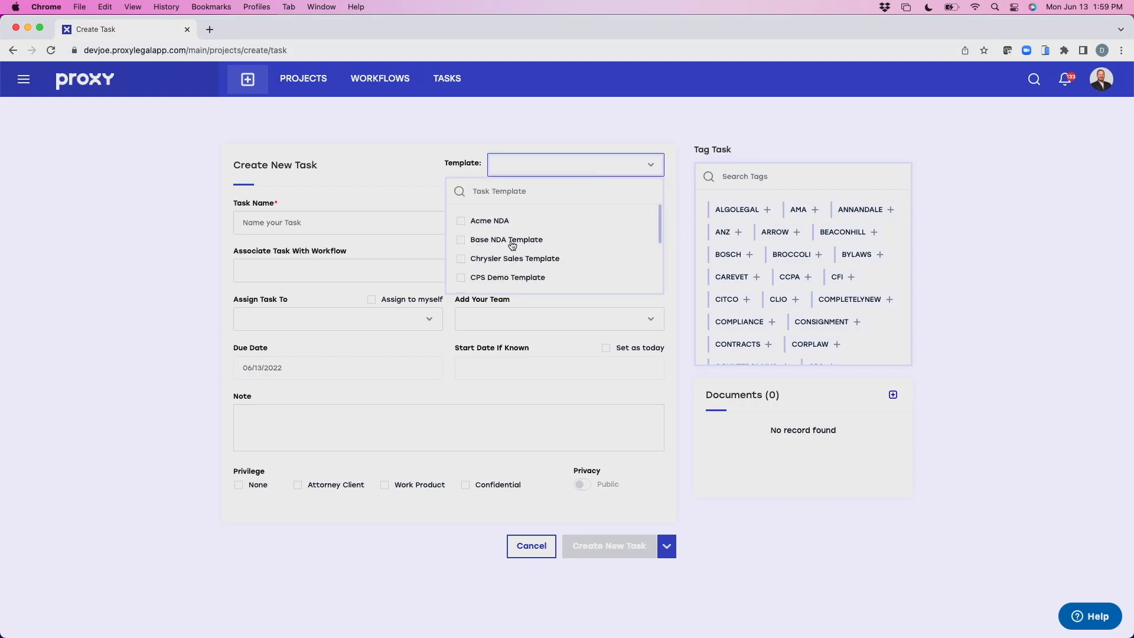
click(478, 241)
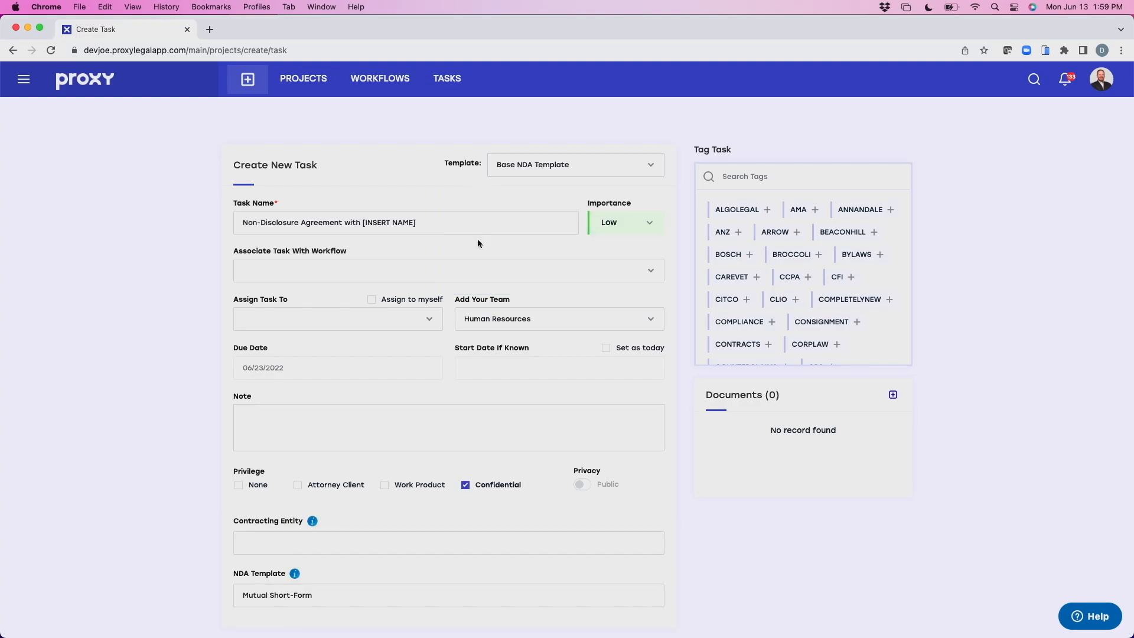
Step: Replace the [INSERT NAME] placeholder so the task name reads "Non-Disclosure Agreement with Acme Corp"
scroll(530, 401, down, 1)
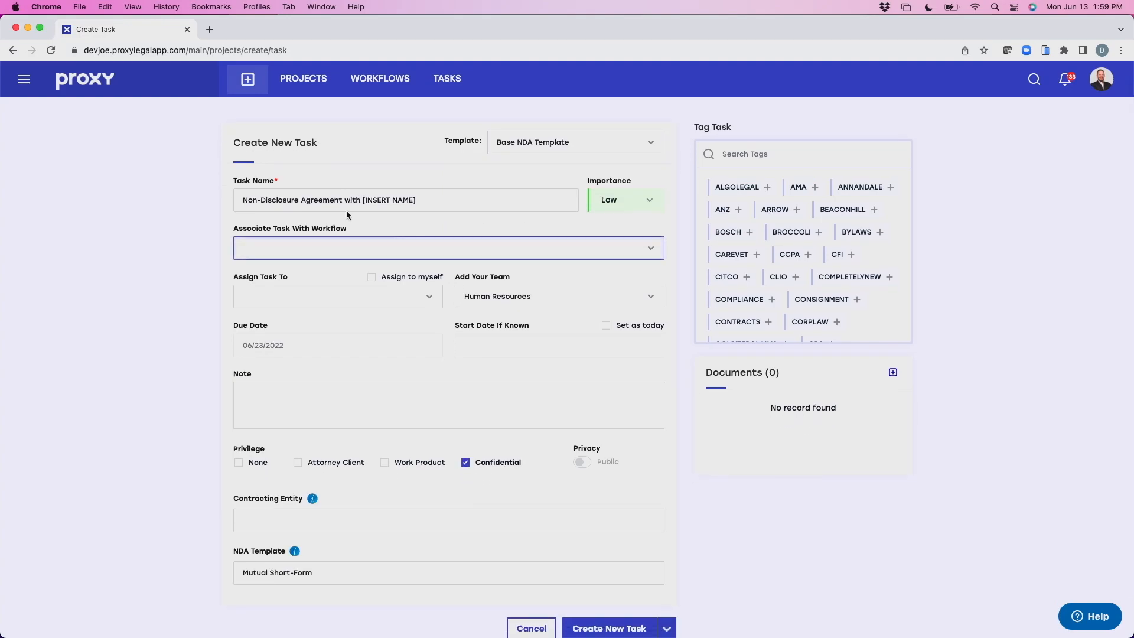
drag(438, 201, 362, 202)
key(BackSpace)
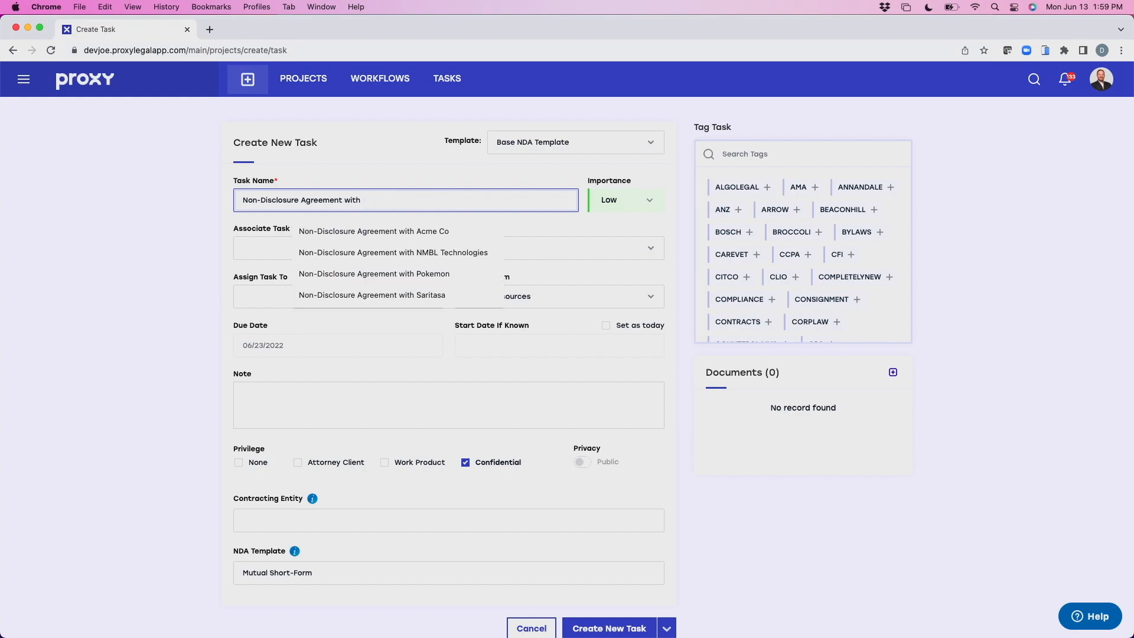
text(Acme Corp)
click(374, 398)
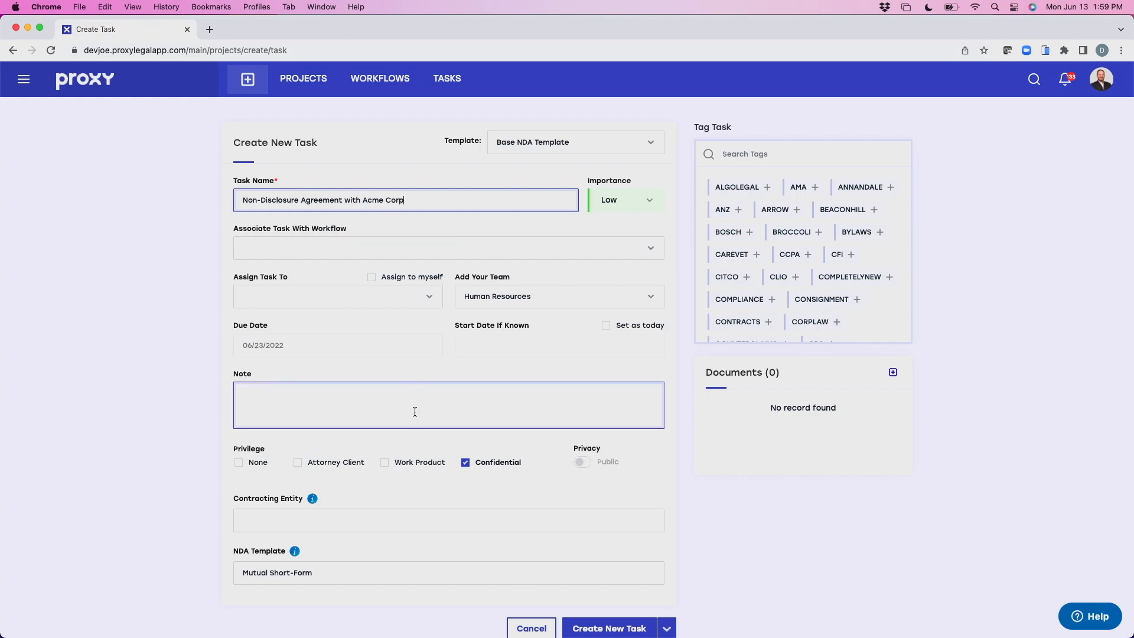
Step: Enter Acme Corp as the contracting entity and create the task
scroll(415, 412, down, 1)
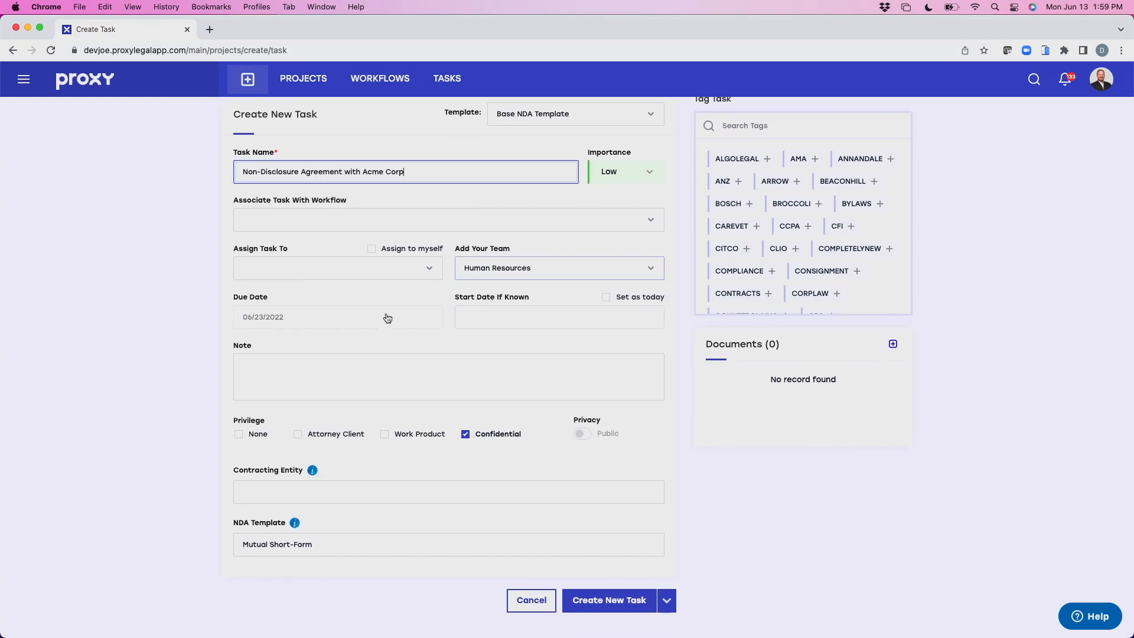
click(418, 354)
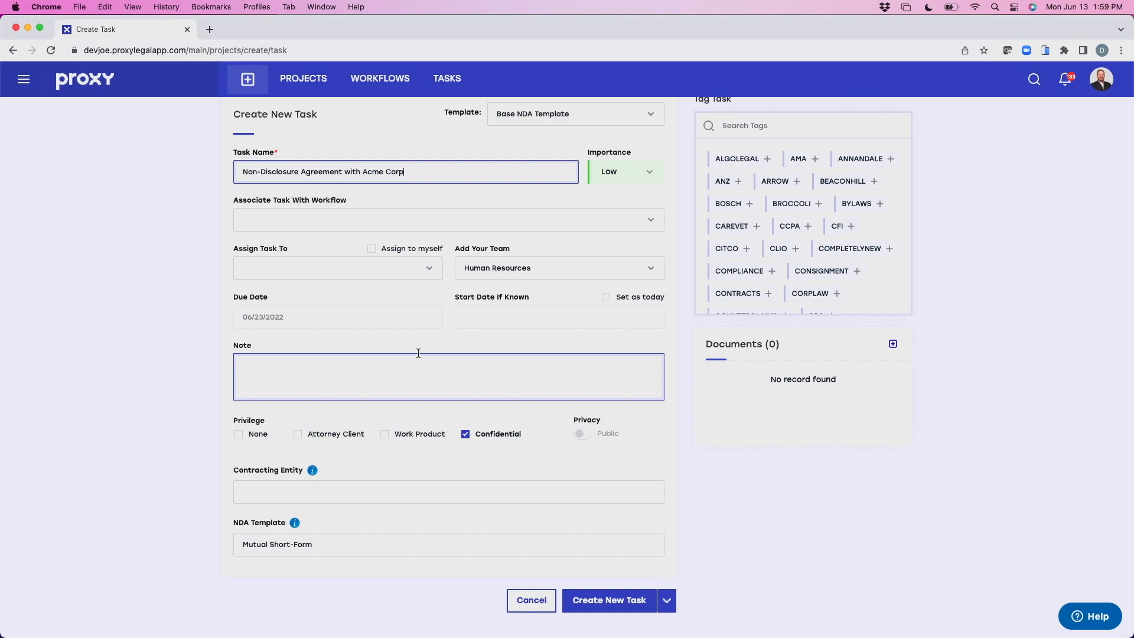
scroll(418, 353, down, 1)
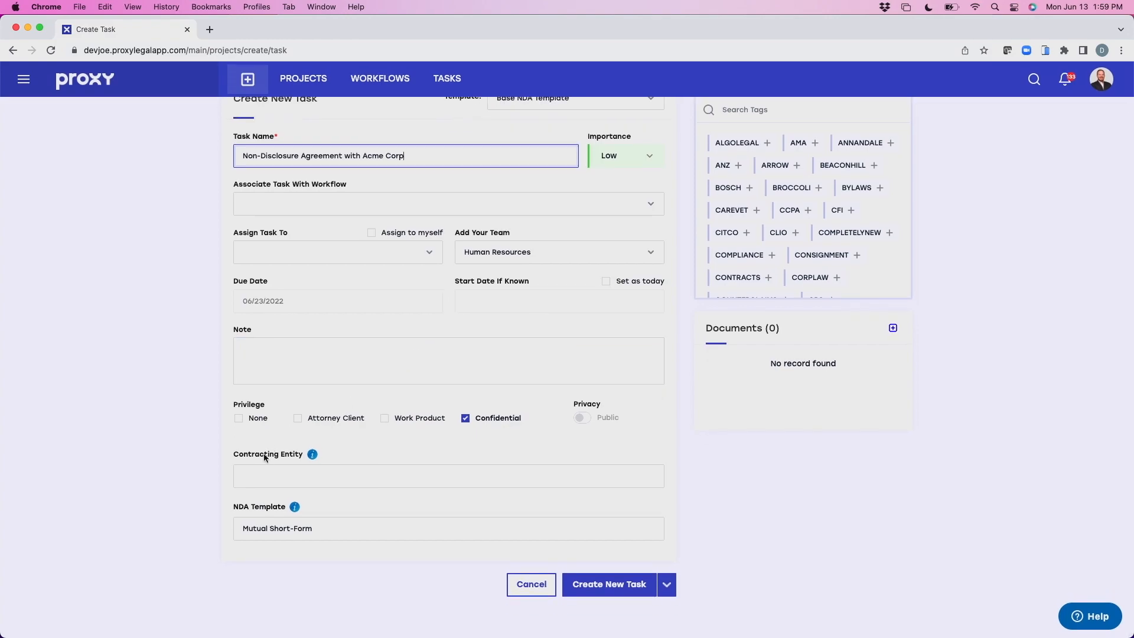
click(277, 481)
text(Acme Corp)
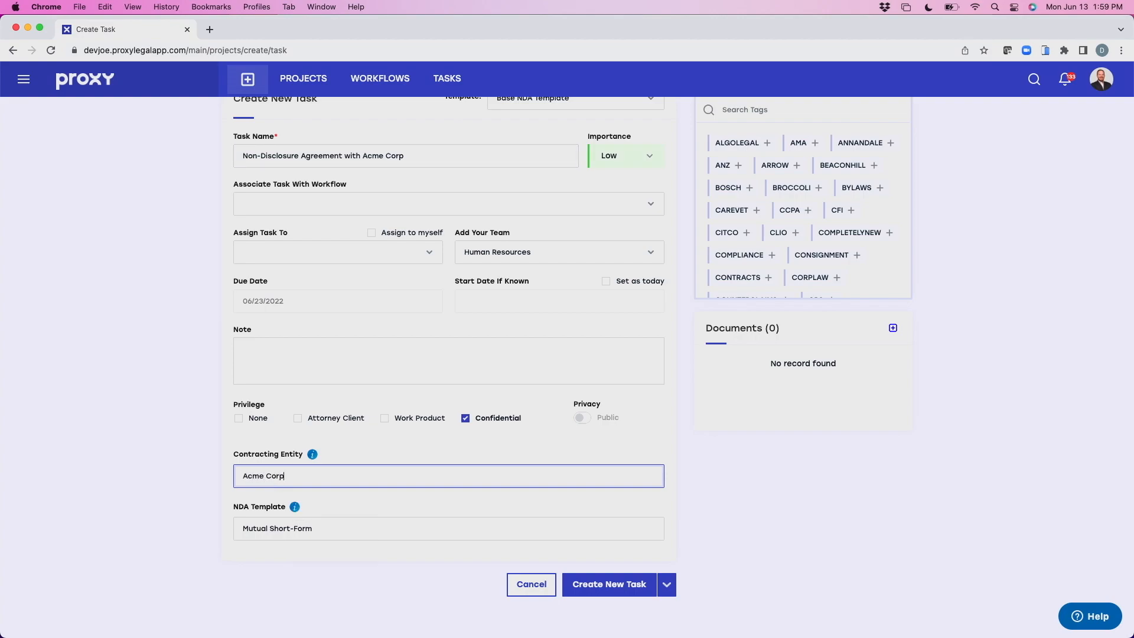
click(303, 527)
click(619, 586)
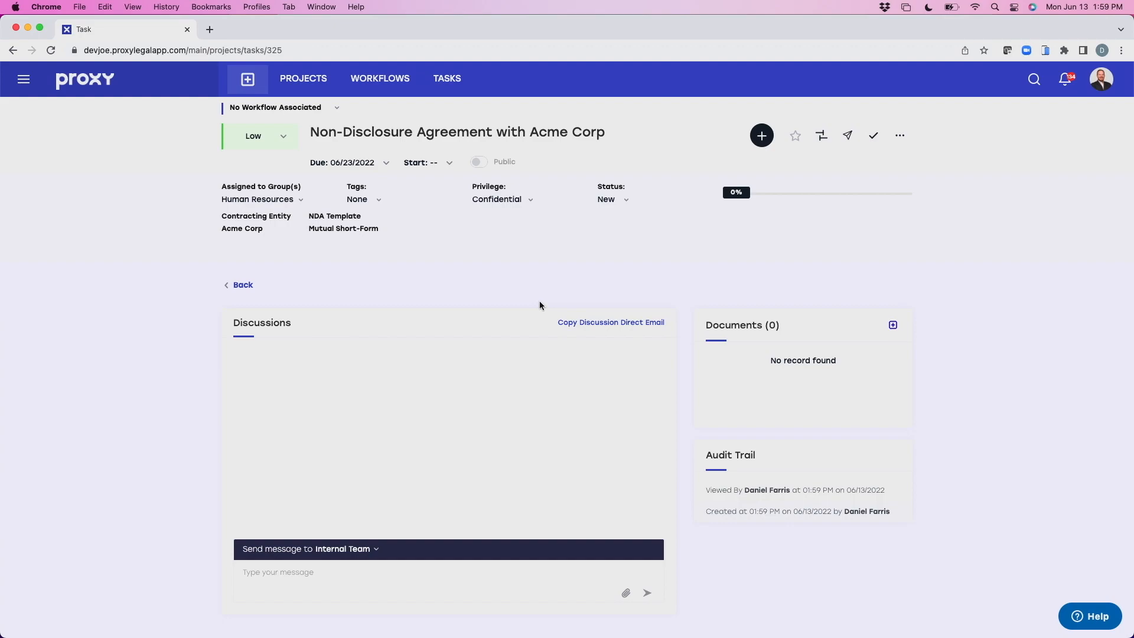
Step: Go to the workflow templates in the Template Manager and open NDA Workflow Template for editing
click(23, 85)
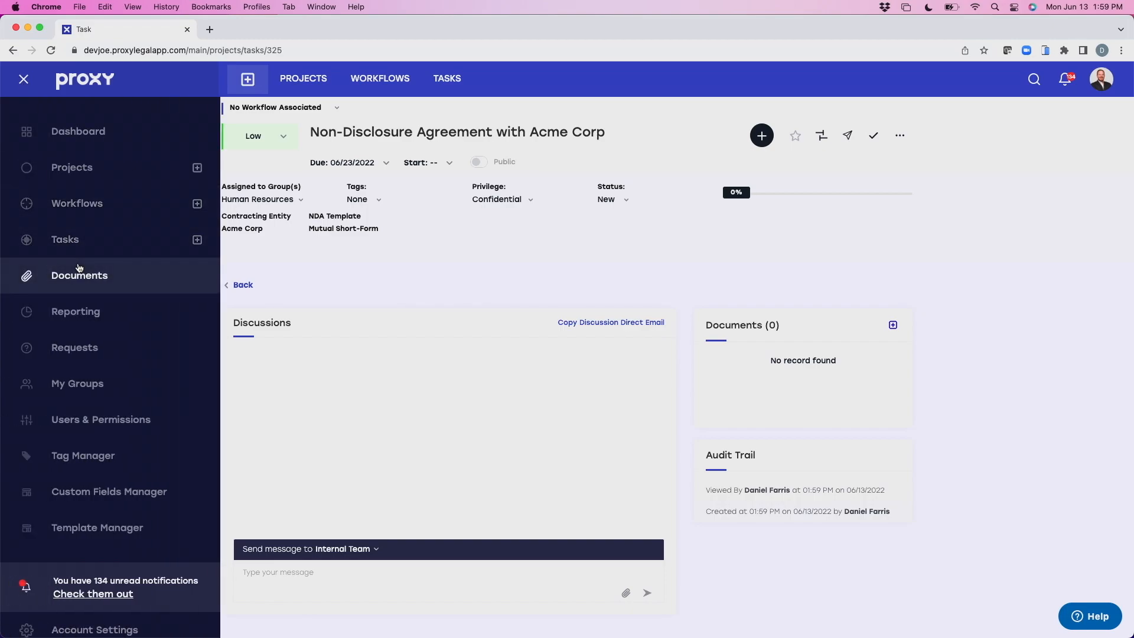
click(79, 527)
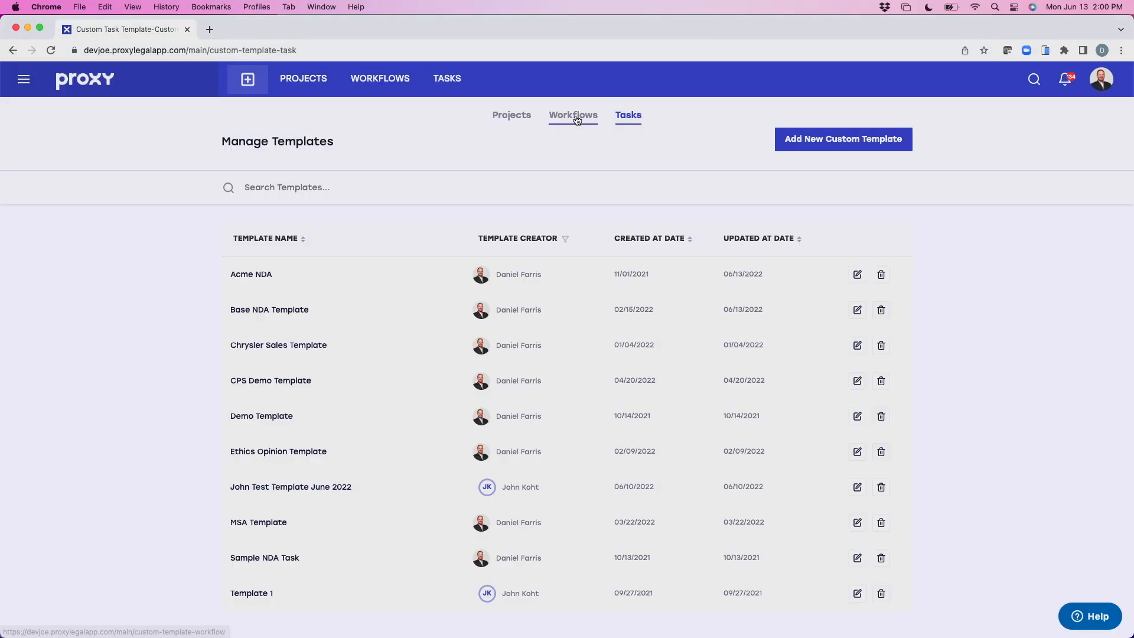
click(573, 116)
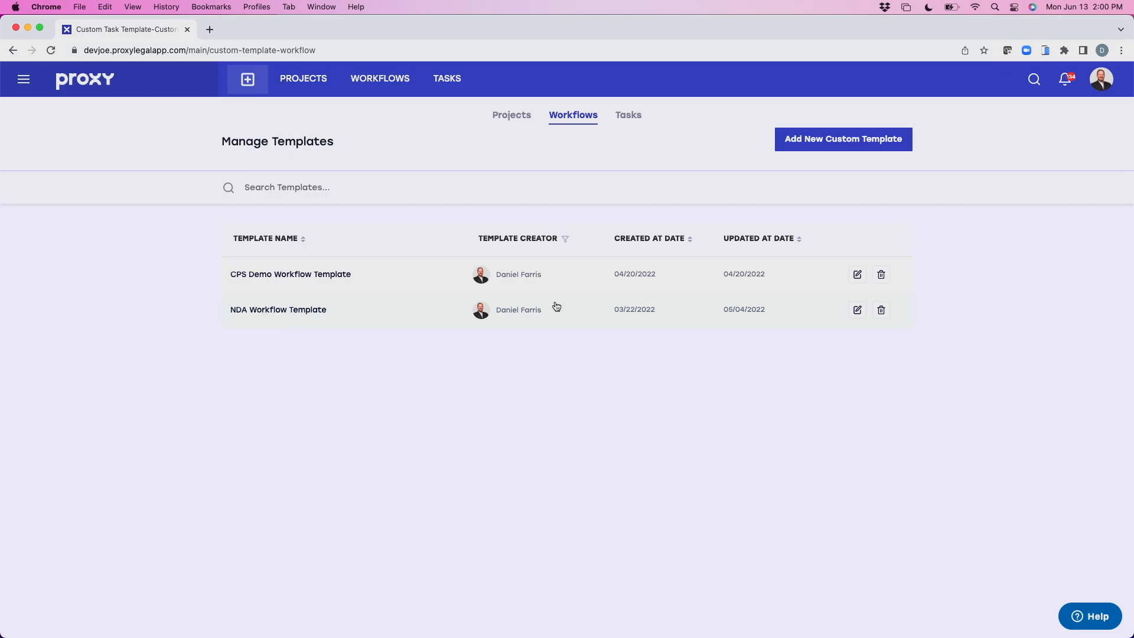
click(857, 311)
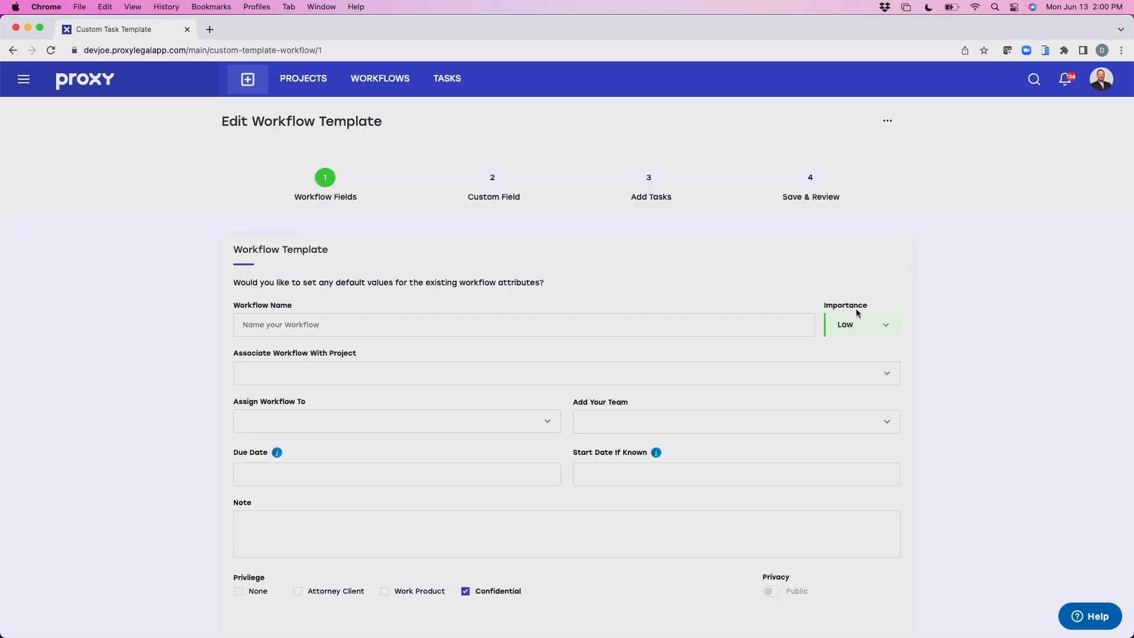
Step: Review the template's default workflow fields and its NDA Term in Month custom field, continuing through to the Add Tasks stage
scroll(618, 455, down, 3)
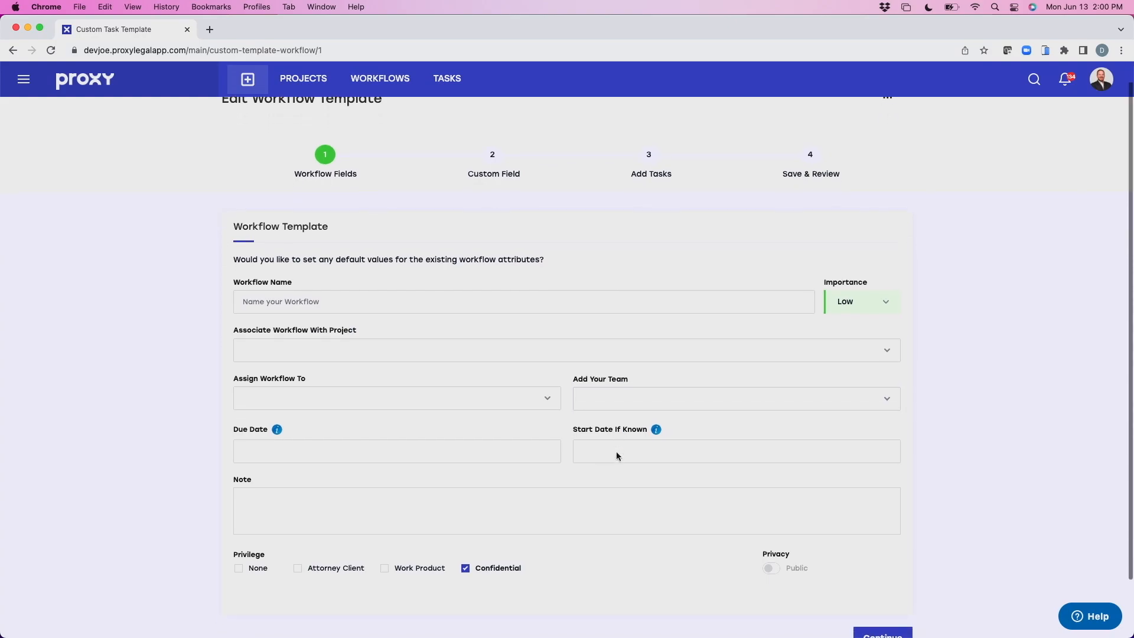
scroll(617, 456, down, 2)
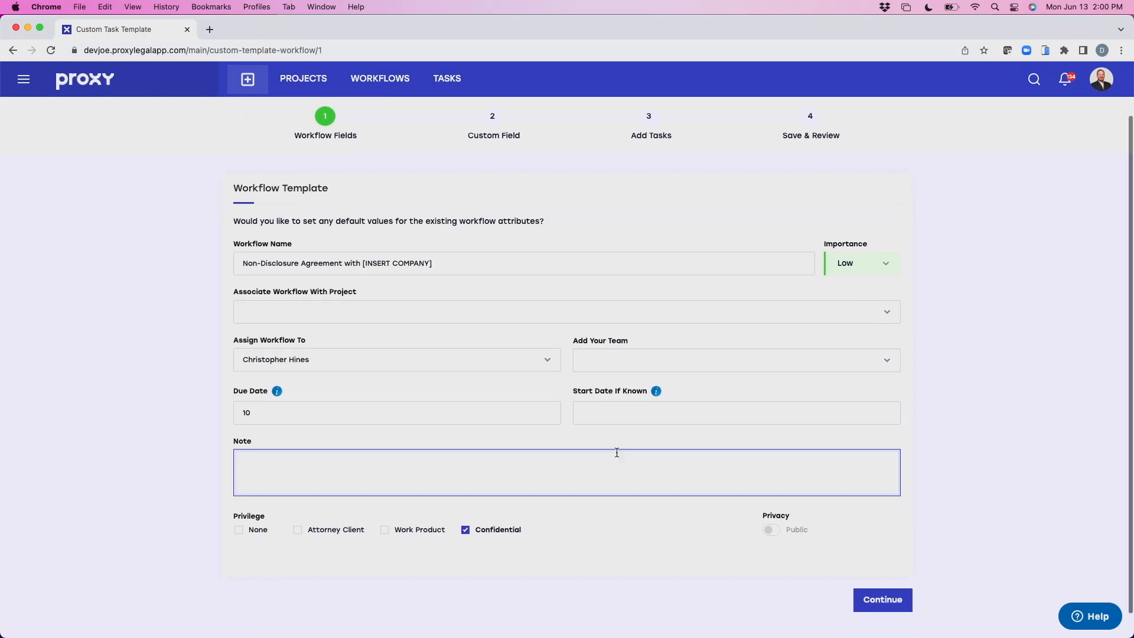
click(309, 240)
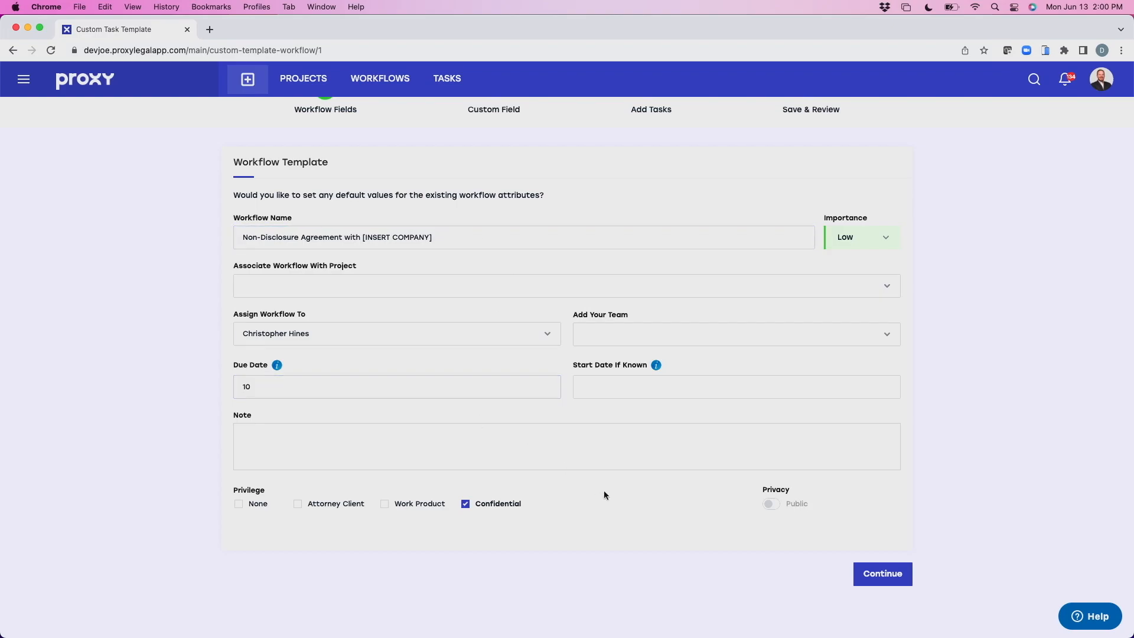
click(878, 576)
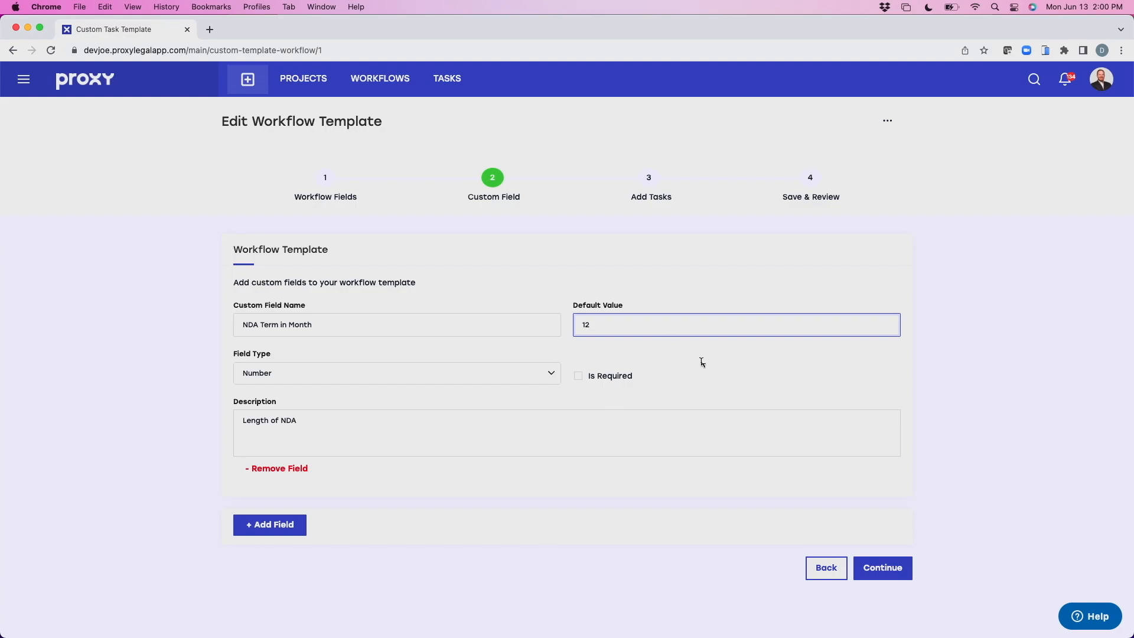
click(887, 577)
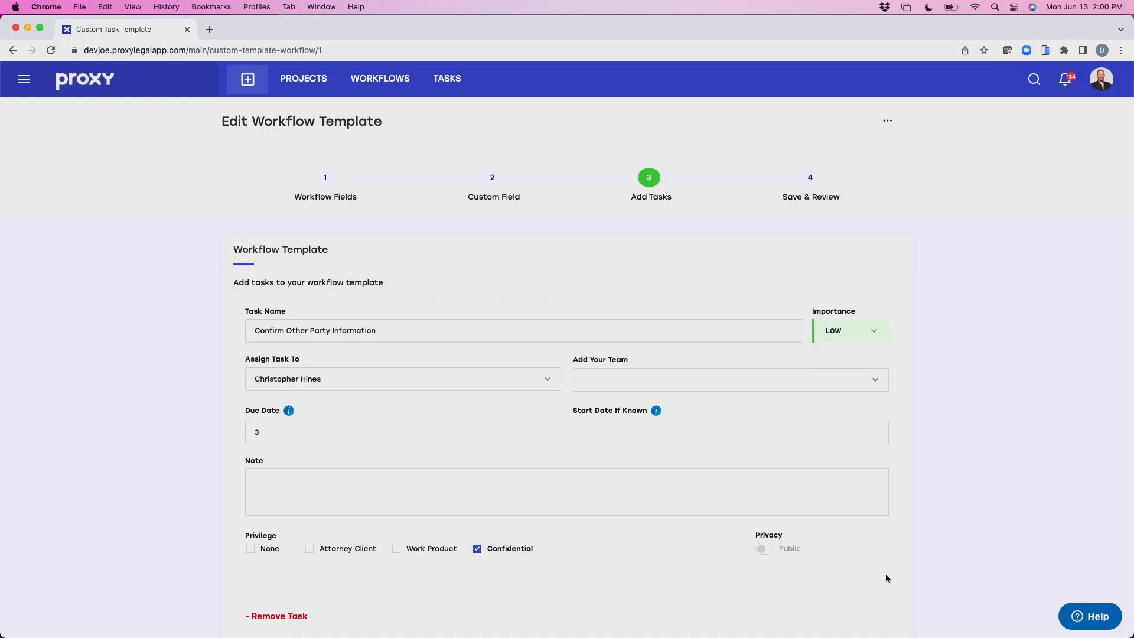
Step: Examine the names, assignees, due dates and privilege settings of all the tasks in the NDA workflow template
scroll(884, 573, down, 3)
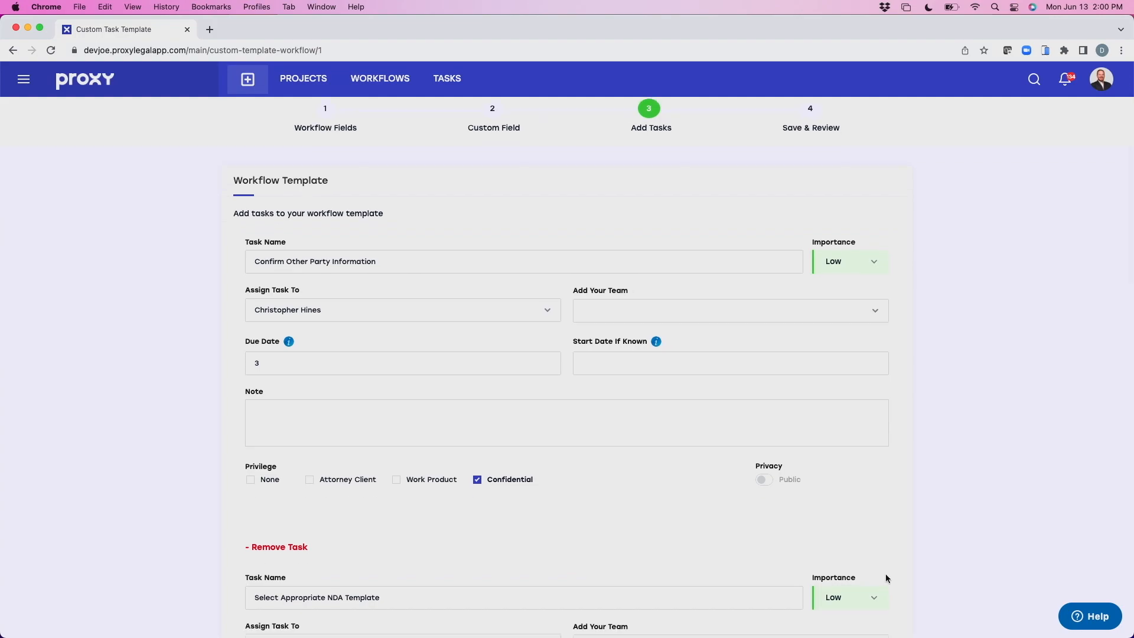
scroll(885, 572, down, 2)
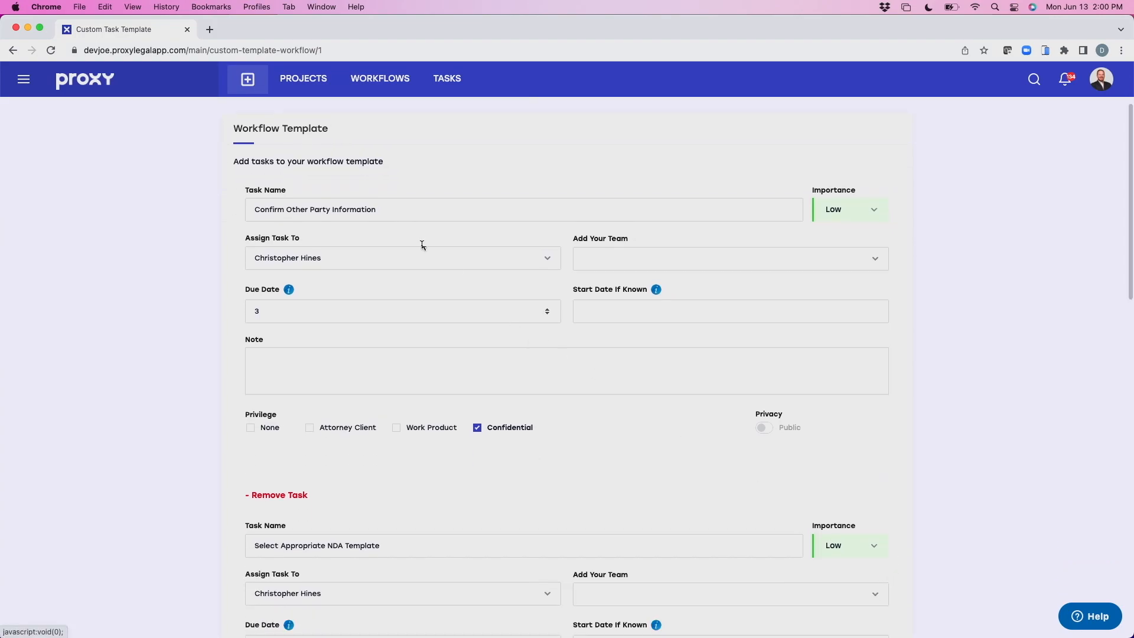
click(309, 211)
scroll(307, 213, down, 3)
click(307, 212)
scroll(310, 216, down, 4)
click(319, 356)
scroll(319, 356, down, 4)
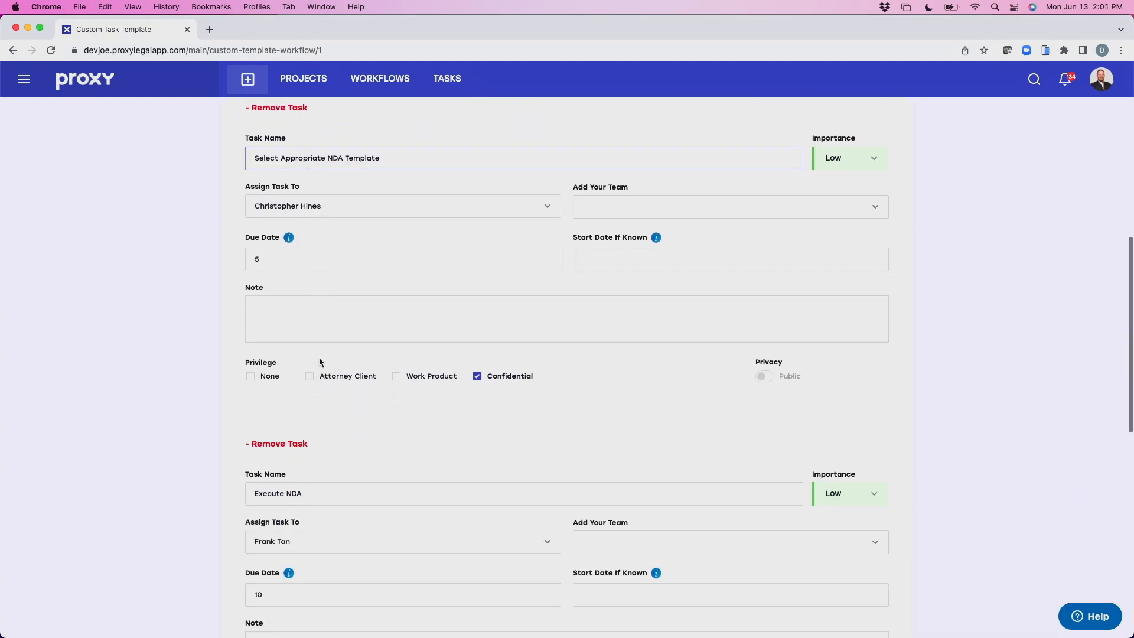
click(309, 467)
scroll(305, 466, down, 5)
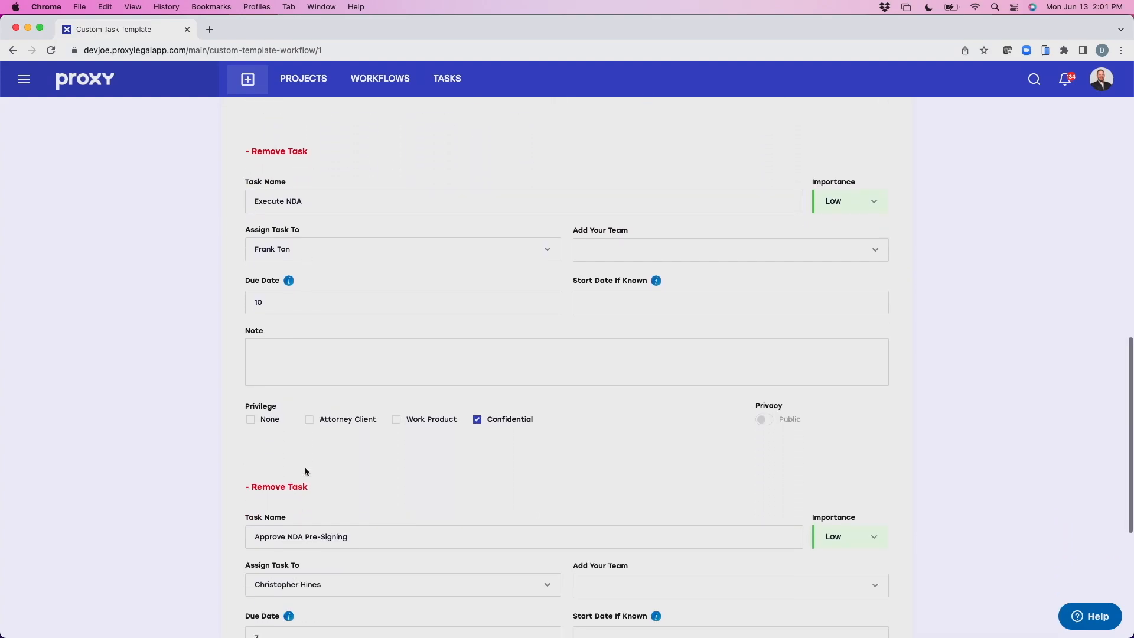
click(403, 520)
scroll(539, 547, down, 5)
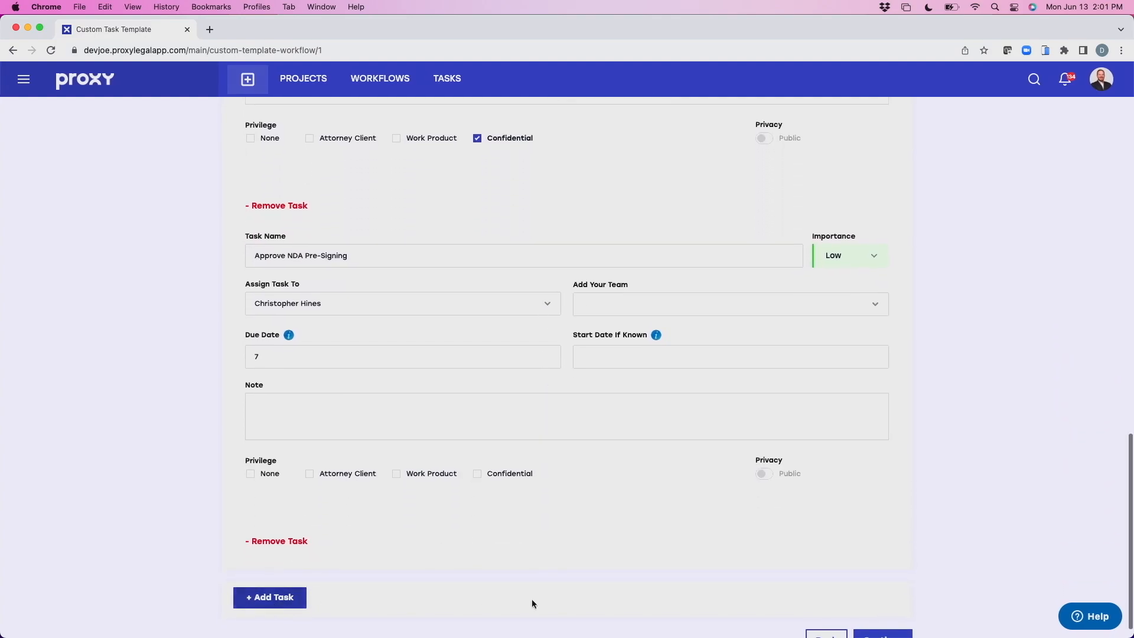
Step: Continue past the template's tasks to the final review and save the custom workflow template
scroll(540, 601, down, 1)
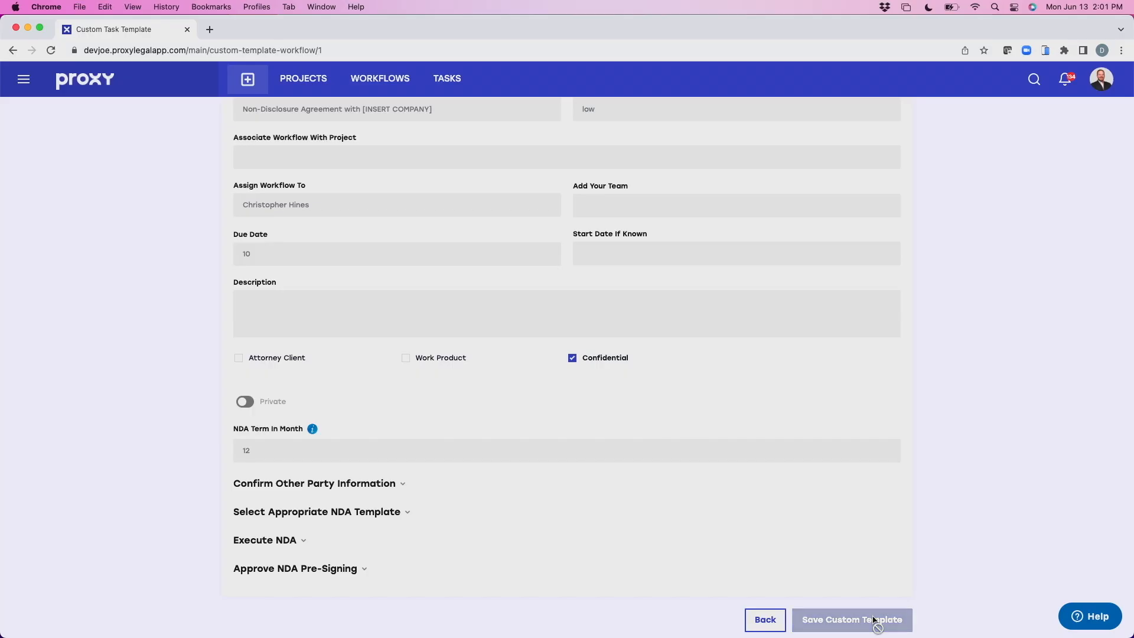
click(873, 617)
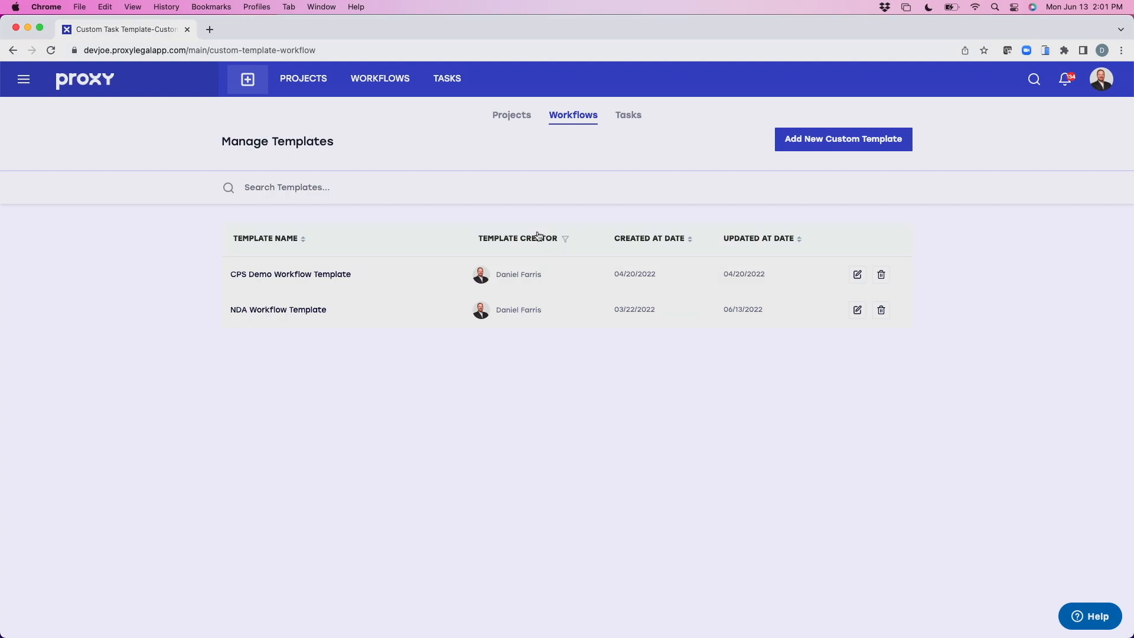
Step: Start a new workflow and apply the "Non-Disclosure Agreement with [INSERT COMPANY]" template to it
mouse_move(282, 80)
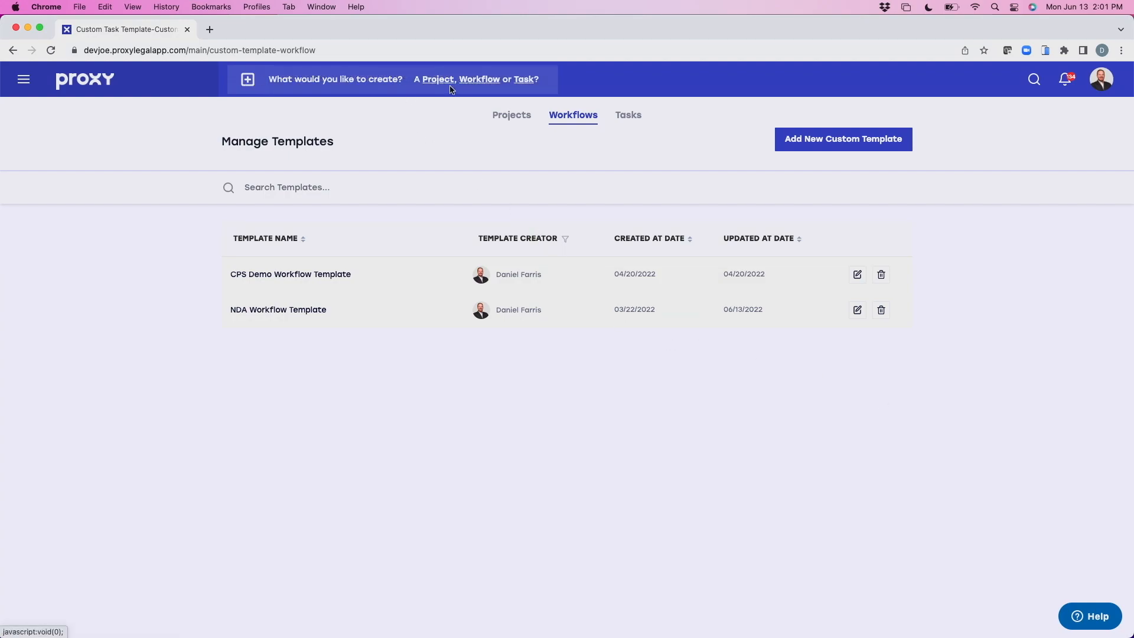
click(478, 81)
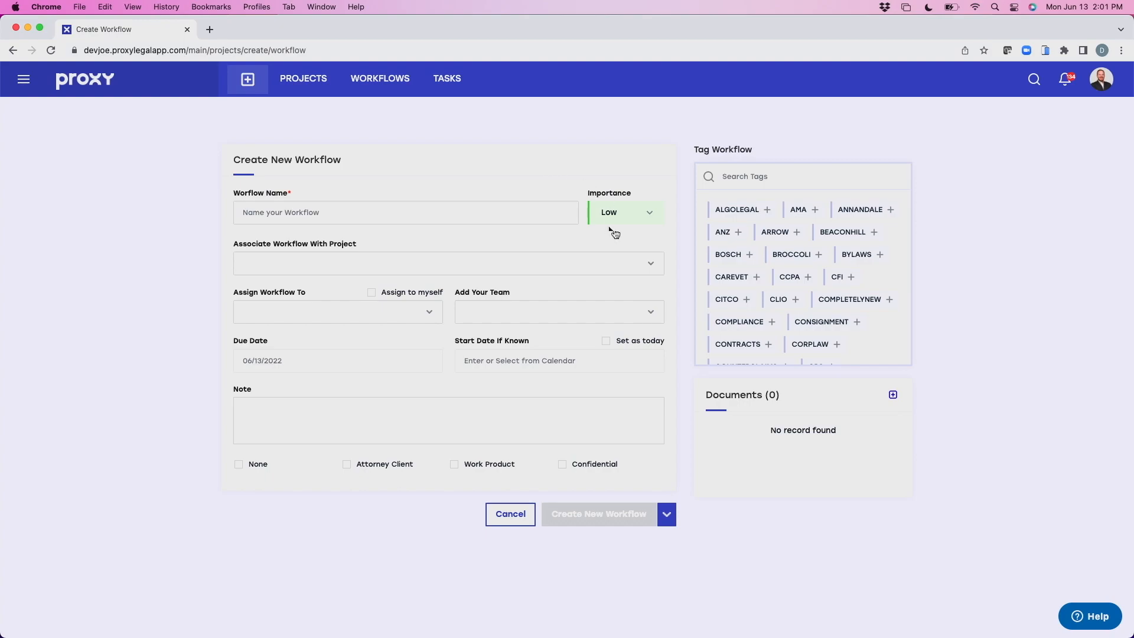
click(637, 171)
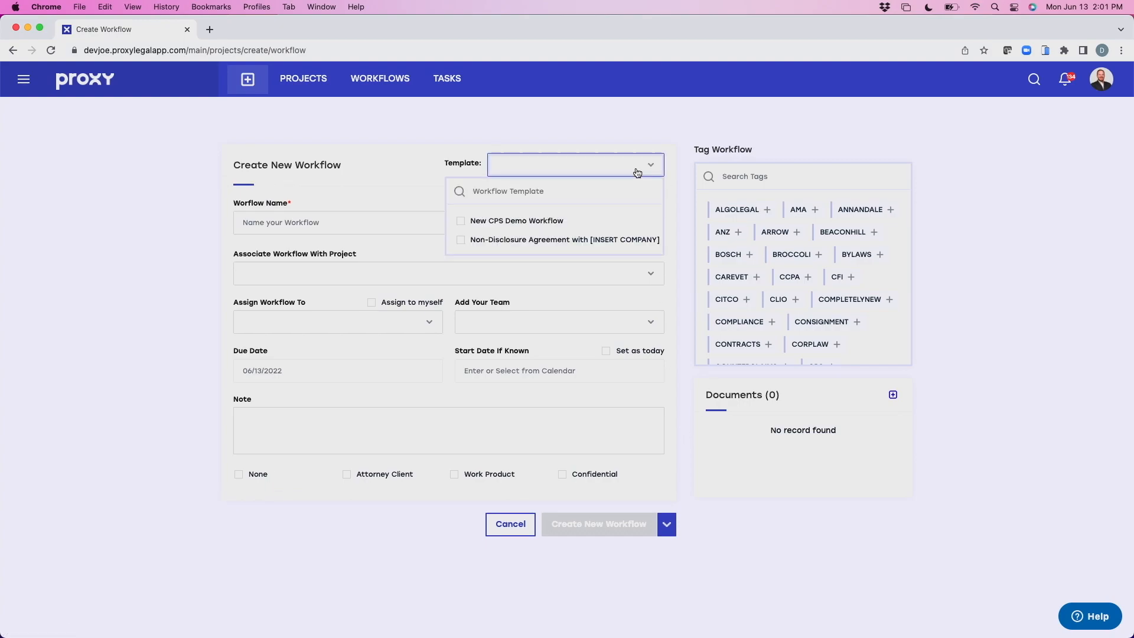
click(502, 240)
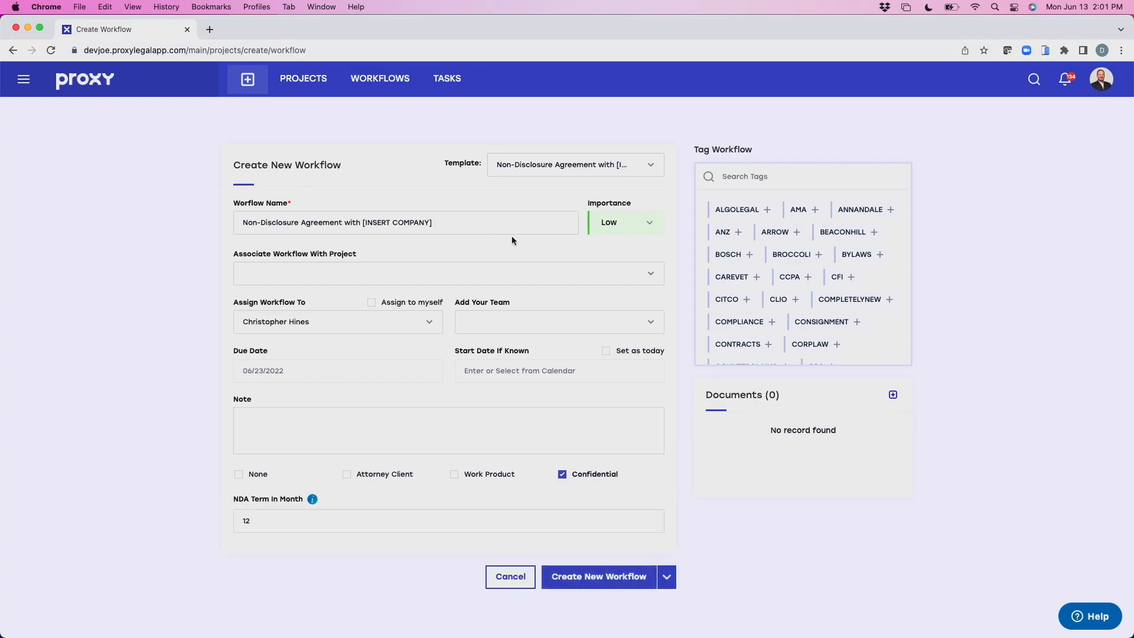
Step: Replace the [INSERT COMPANY] placeholder so the workflow name reads "Non-Disclosure Agreement with Acme Corp", and create the workflow
drag(455, 225, 363, 222)
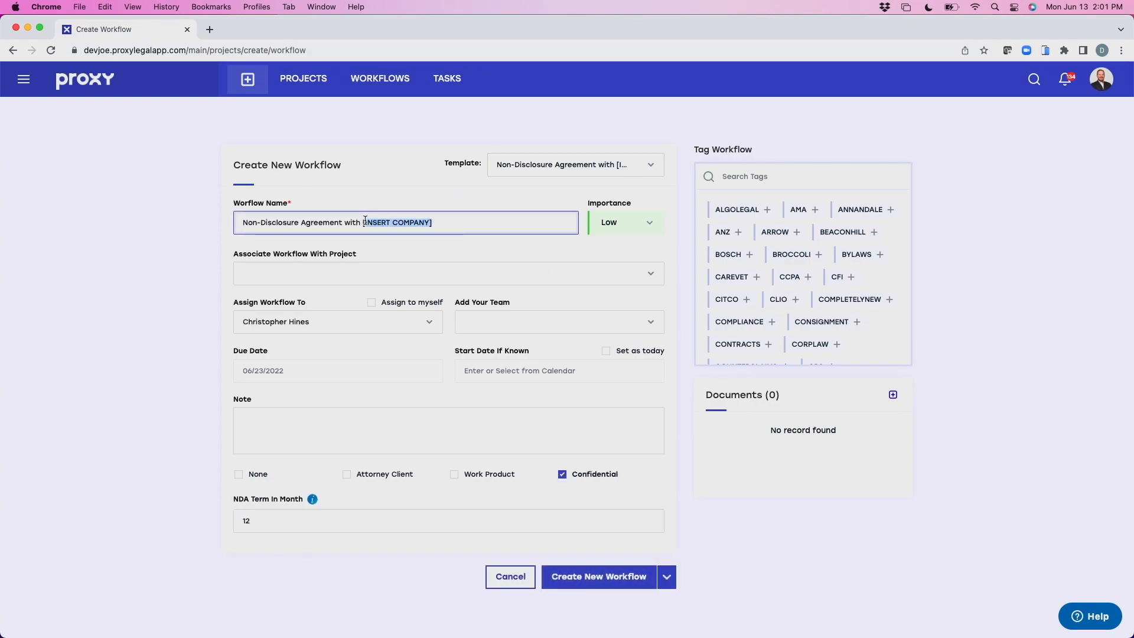
text(Acme)
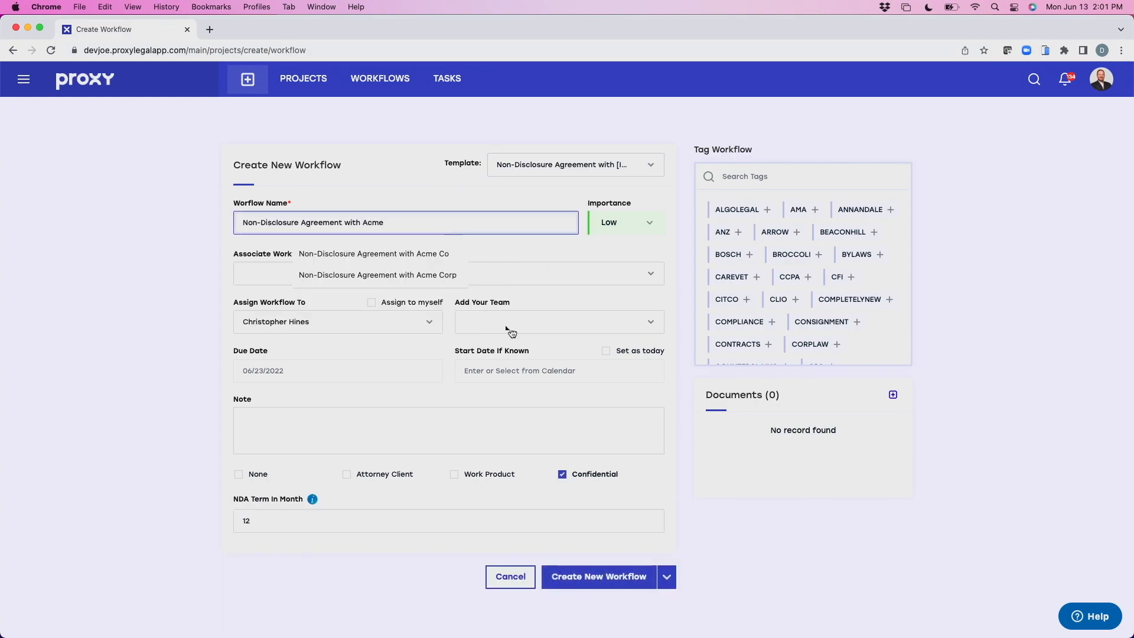
text( Corp)
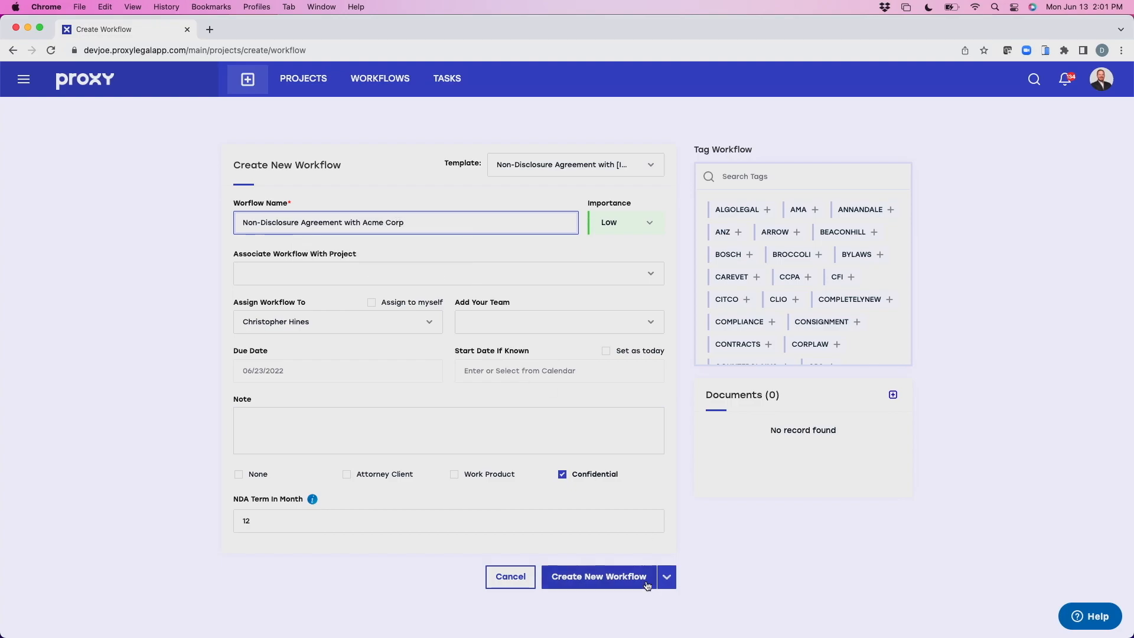
click(561, 577)
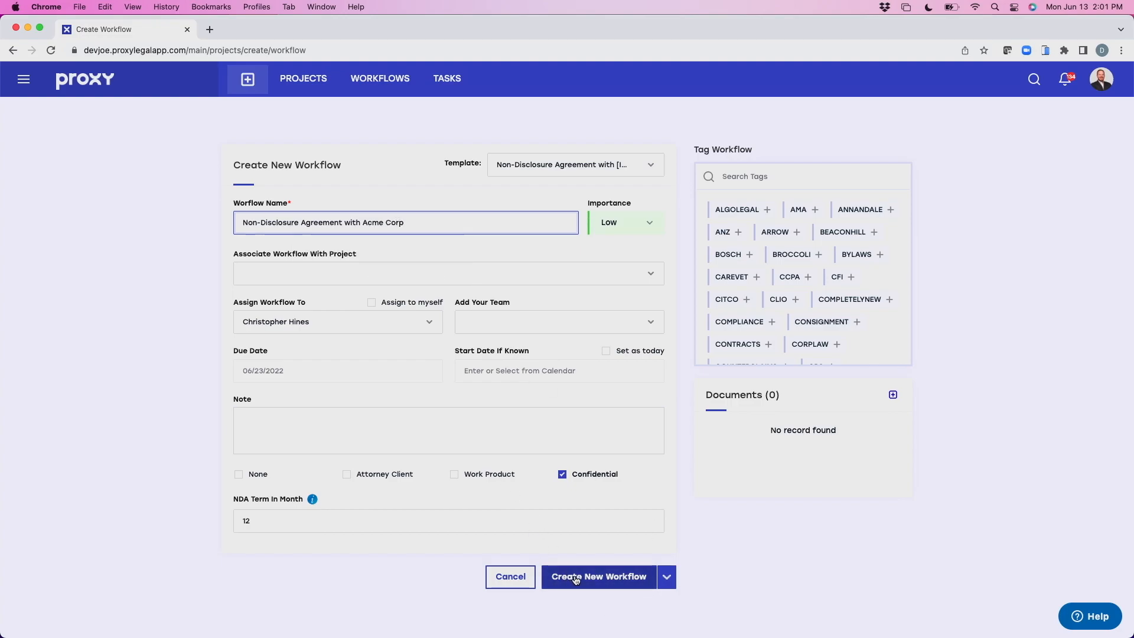